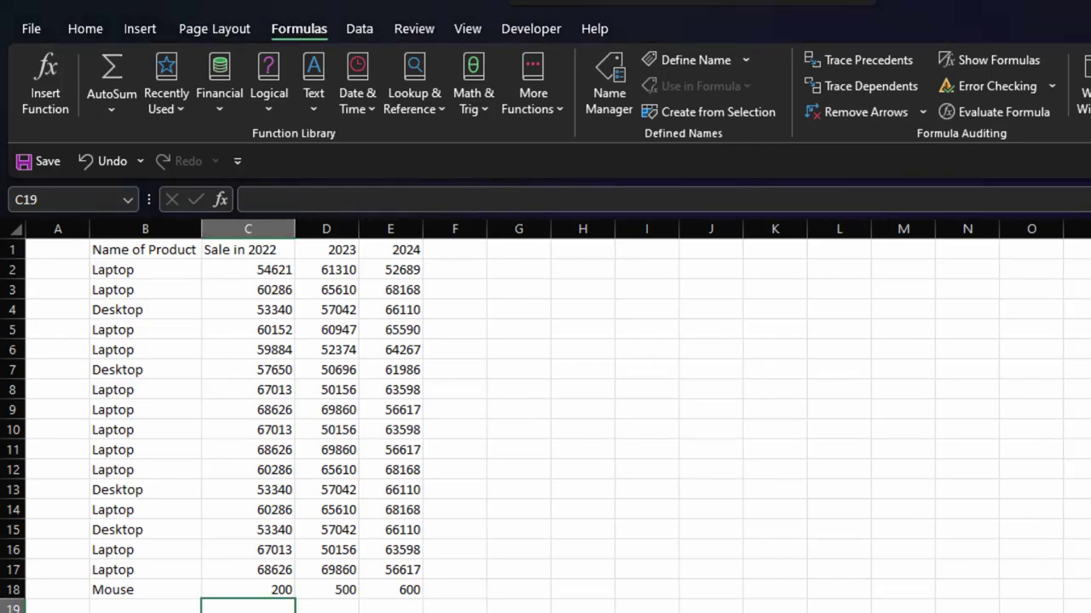
Give the header cells B1:E1 a yellow fill color.
scroll(545, 416, "up", 1)
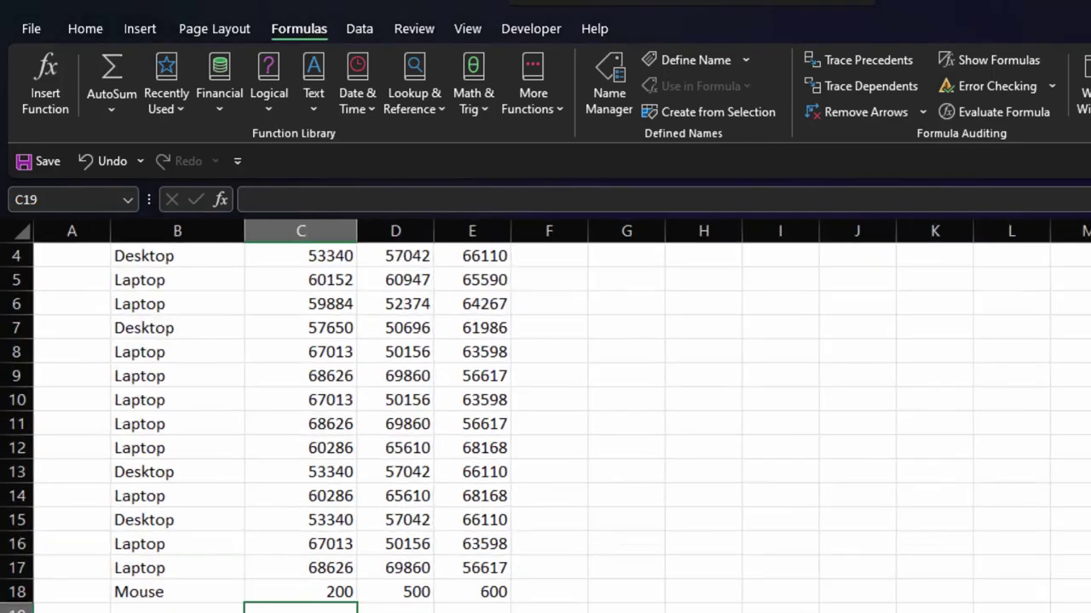
scroll(746, 522, "up", 1)
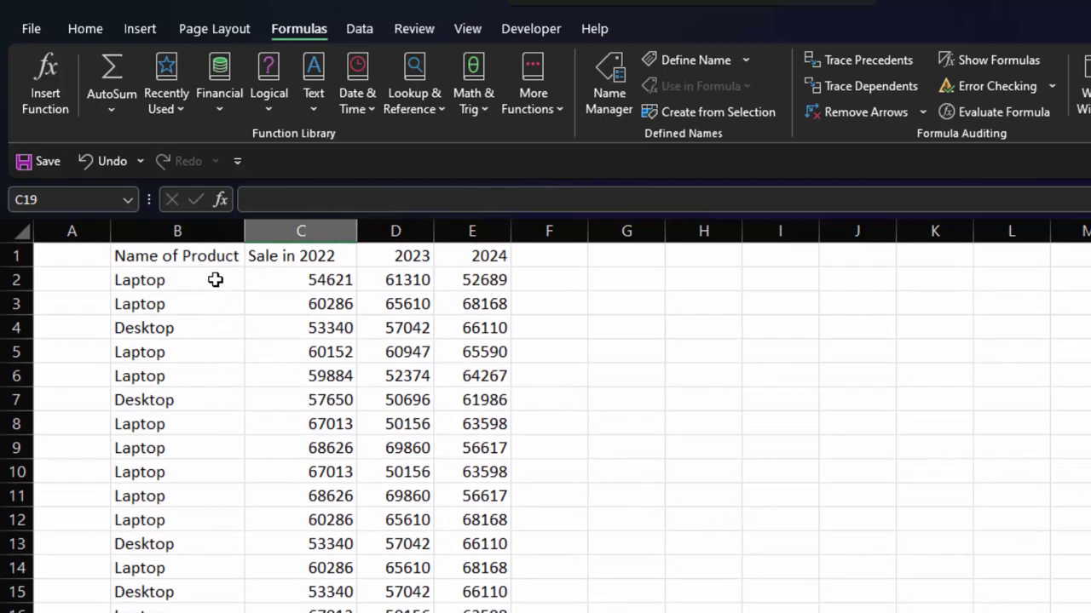
left_click_drag(214, 254, 458, 254)
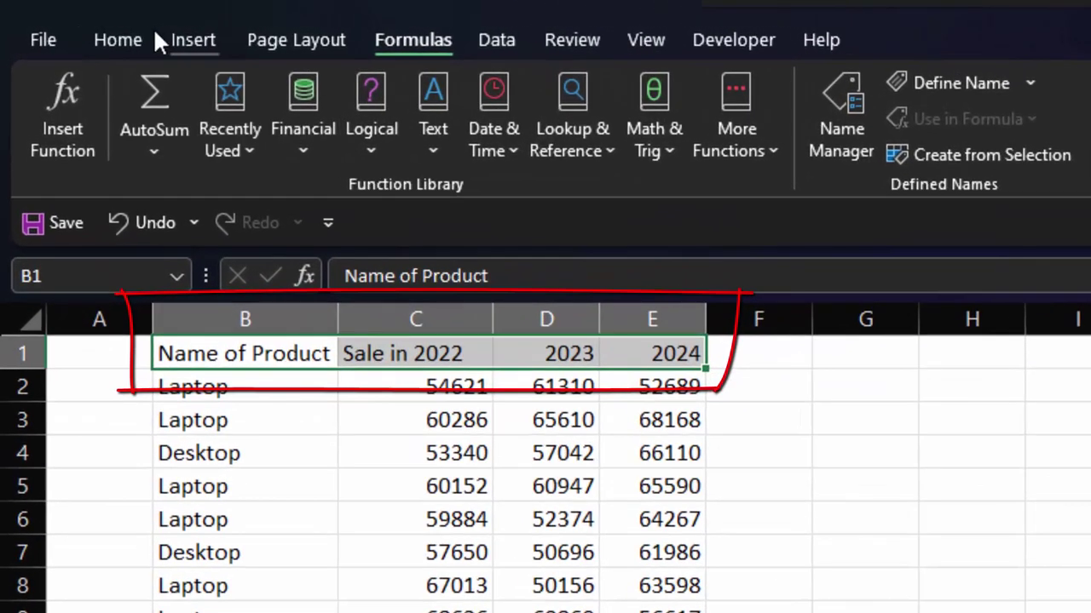
left_click(154, 39)
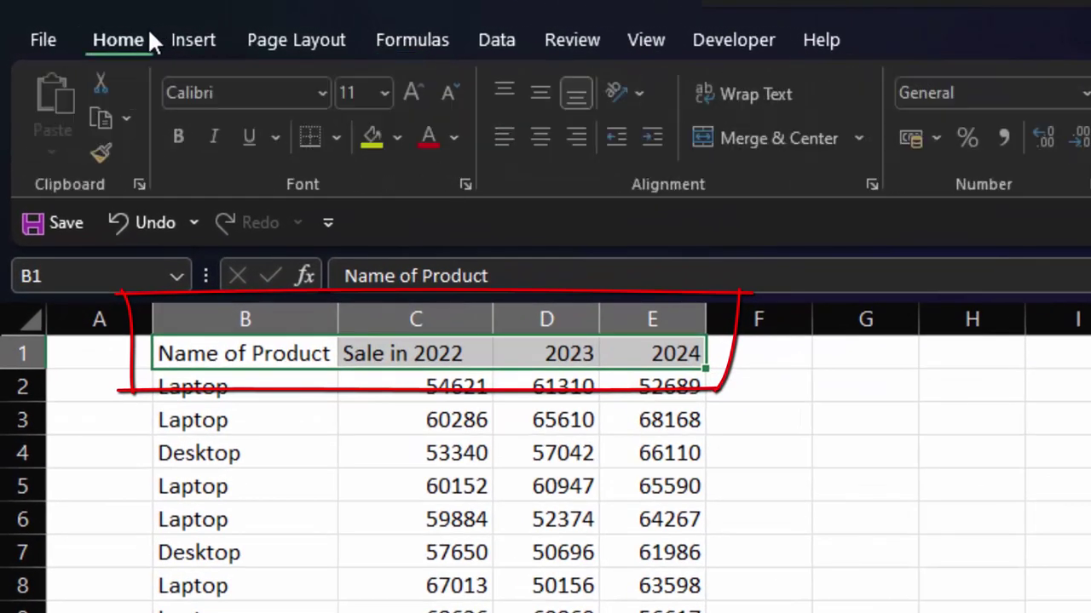
left_click(377, 140)
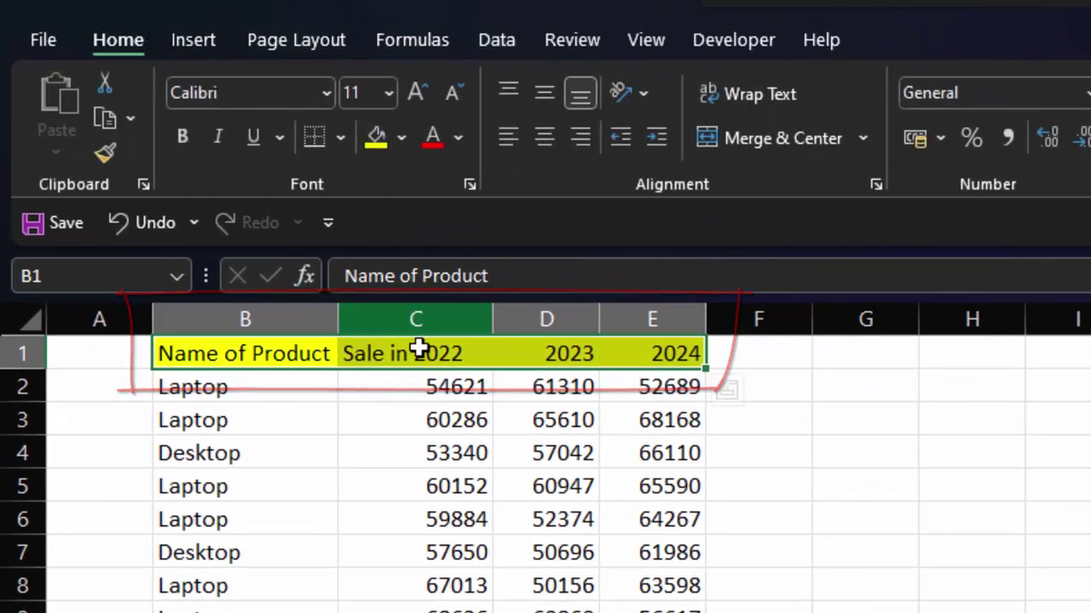
left_click(253, 385)
left_click_drag(267, 388, 543, 386)
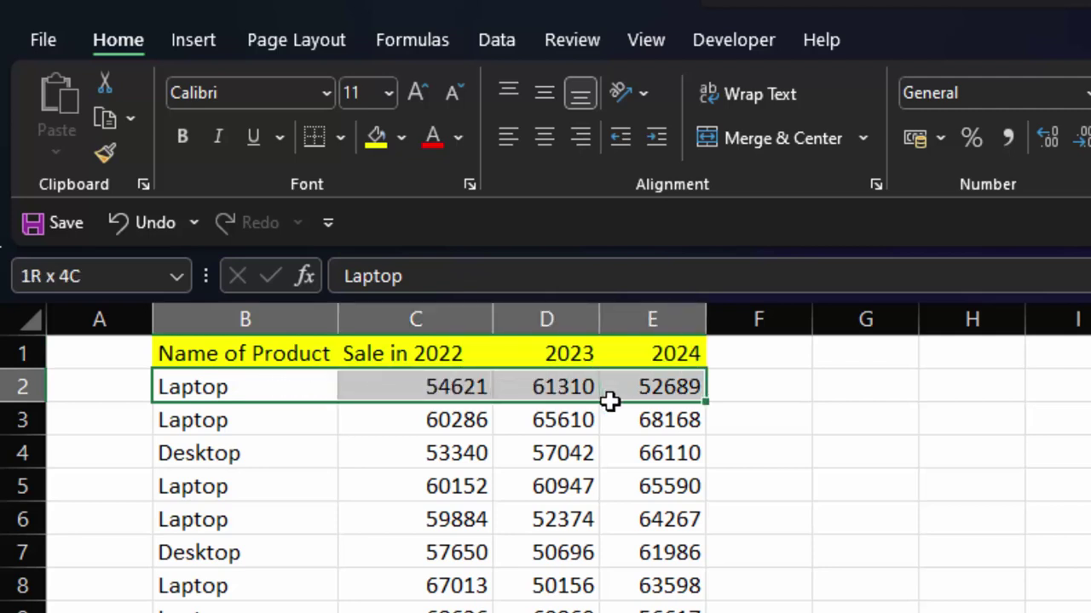
left_click_drag(542, 386, 626, 392)
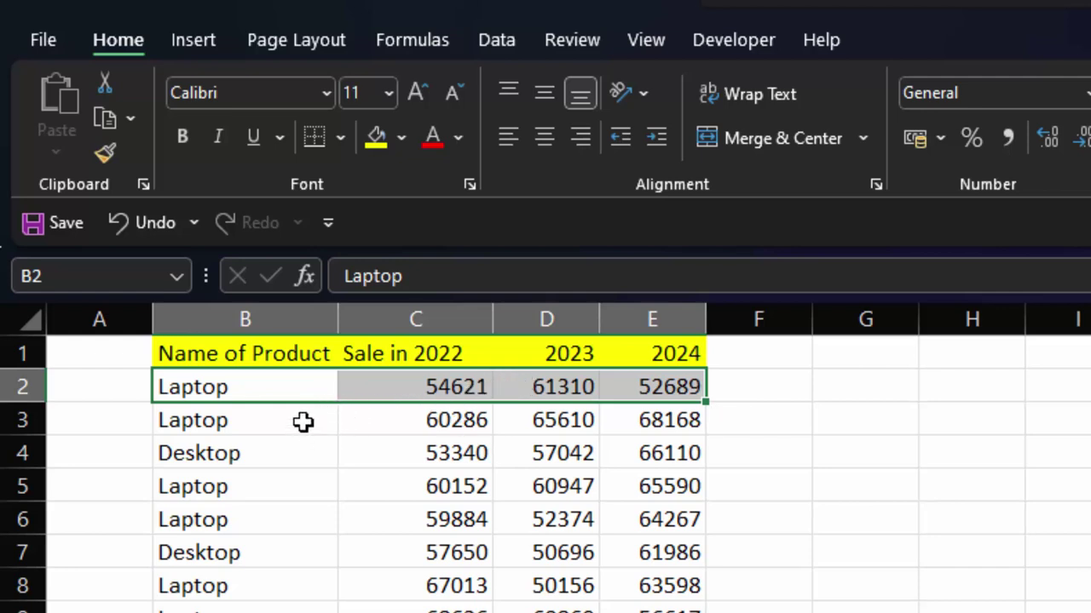
left_click_drag(294, 418, 619, 427)
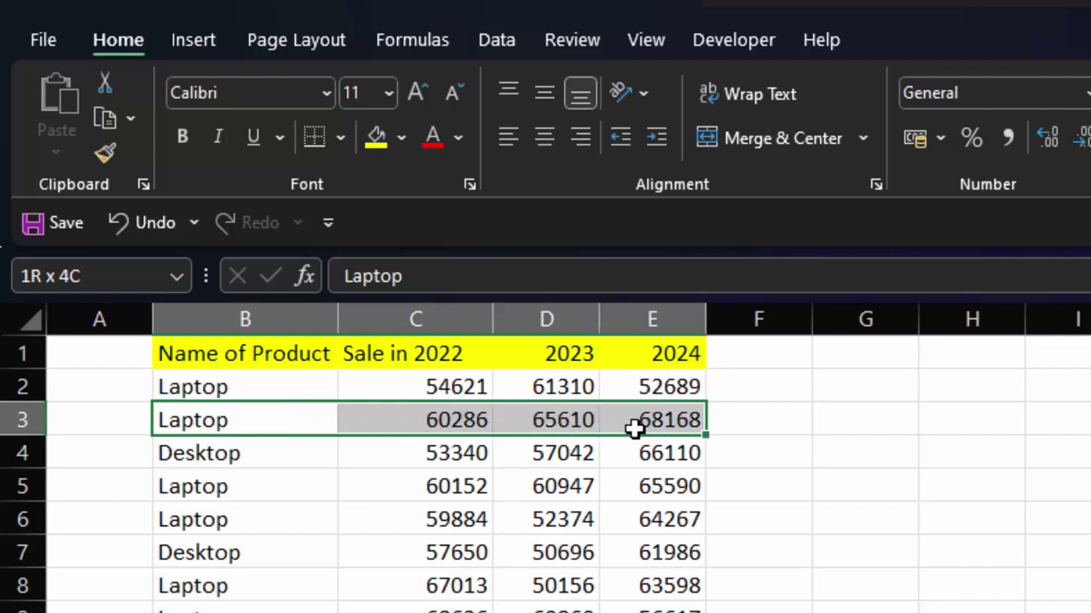
left_click_drag(620, 427, 658, 386)
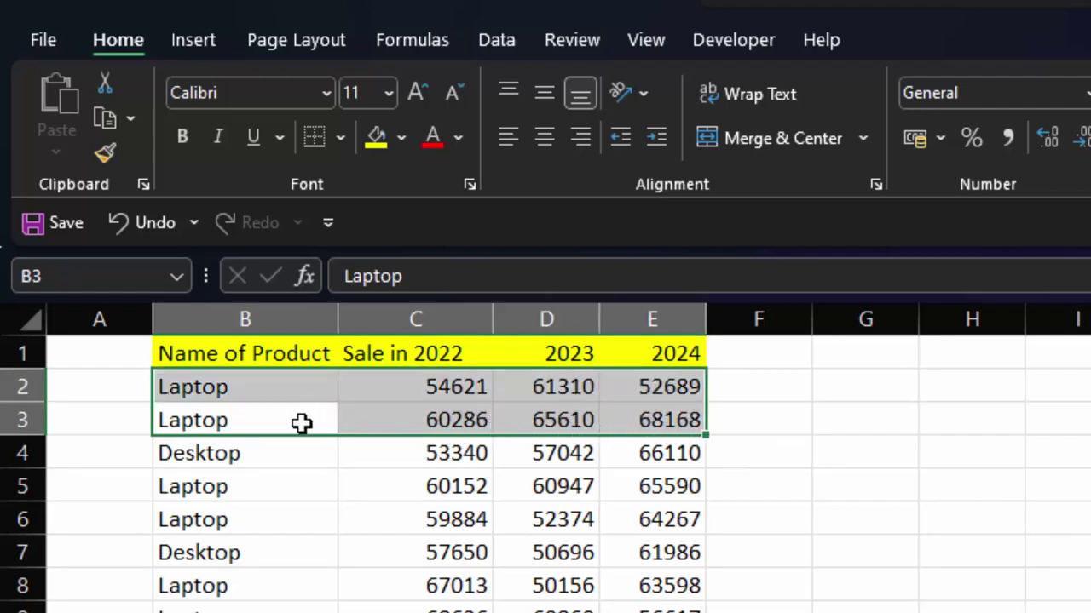
left_click_drag(298, 488, 621, 489)
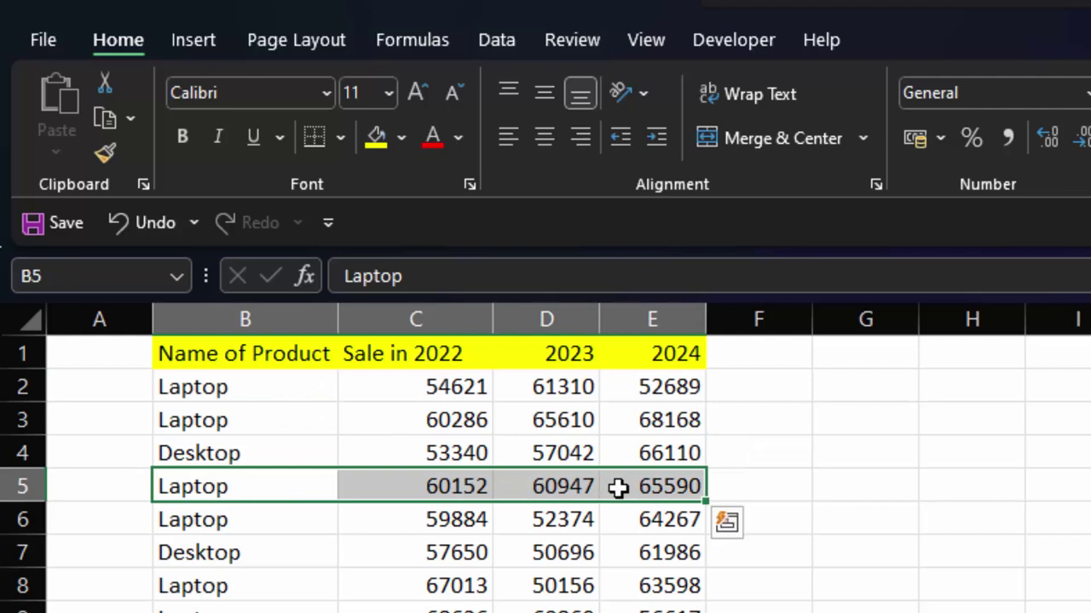
left_click_drag(251, 520, 626, 518)
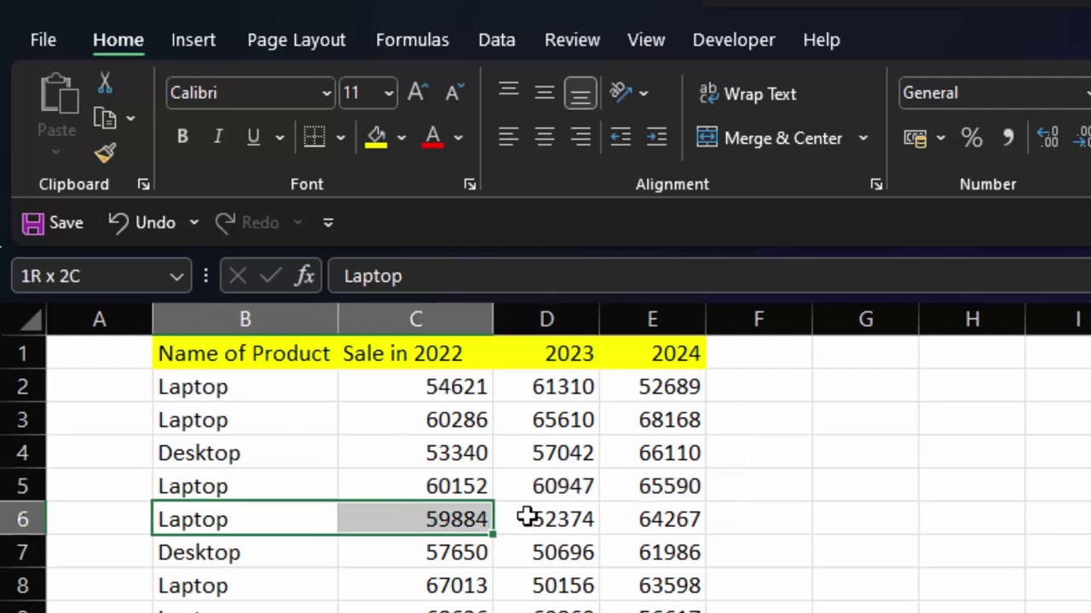
left_click_drag(261, 588, 477, 565)
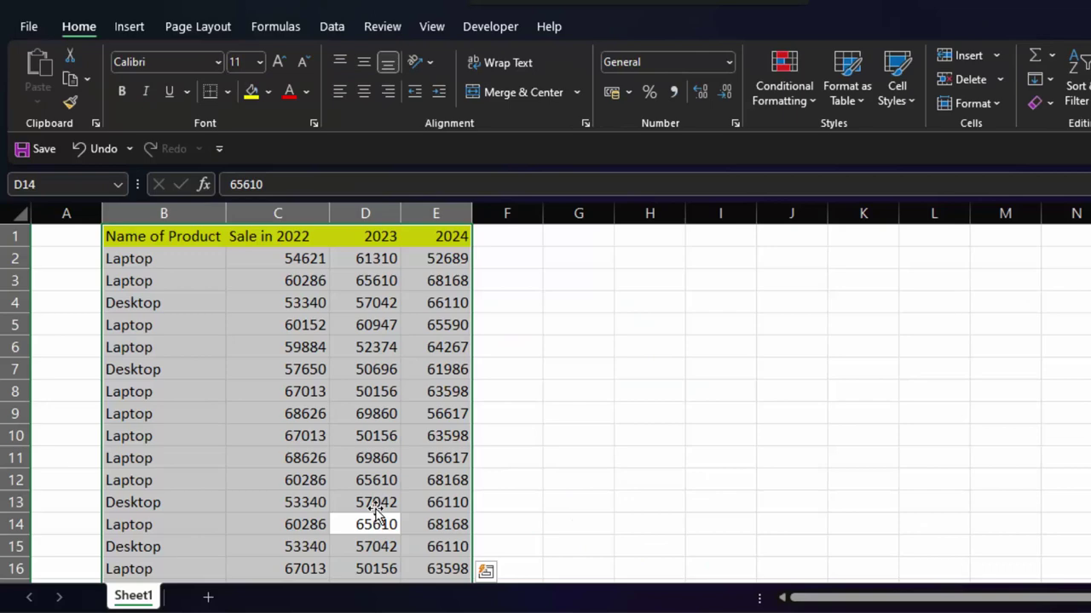
Overwrite D14's 2023 sale with 50000.
left_click(341, 521)
type("50000")
left_click(957, 431)
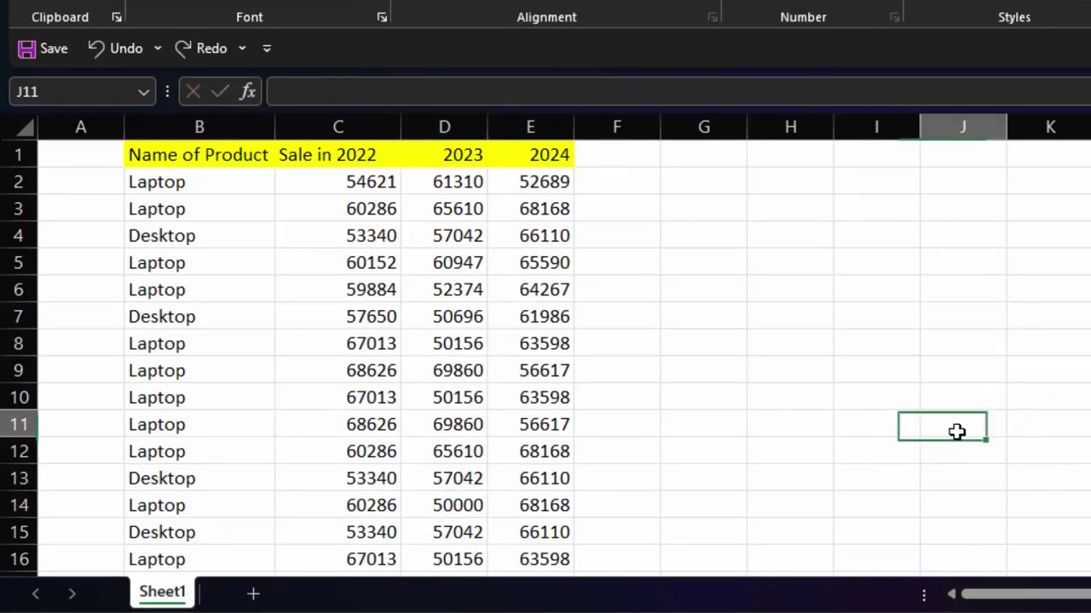
Apply All Borders to the entire sales table B1:E16.
left_click(375, 423)
key("ctrl+a")
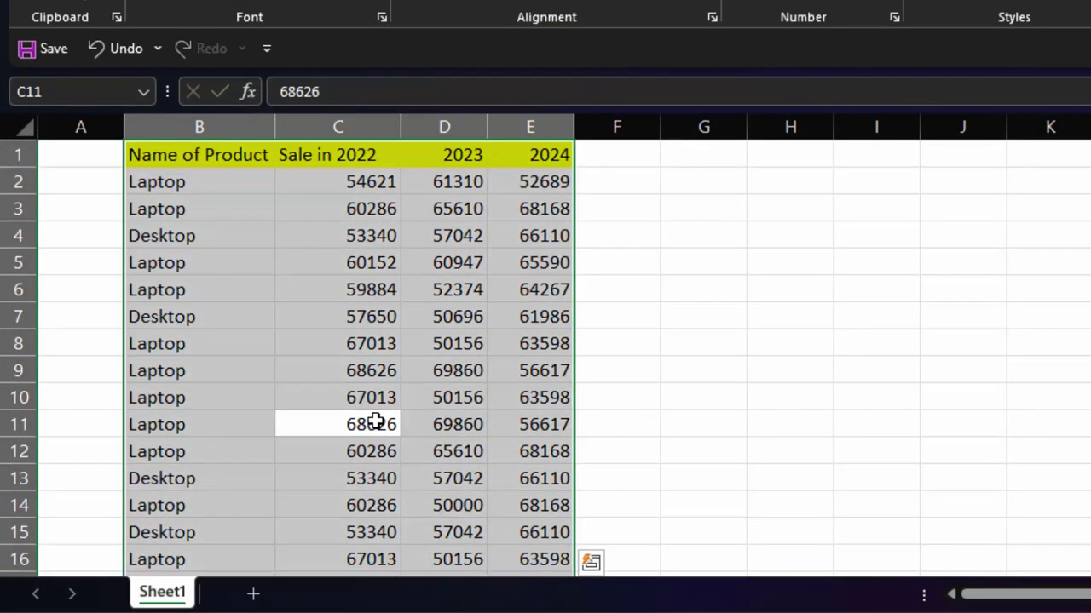
key("alt")
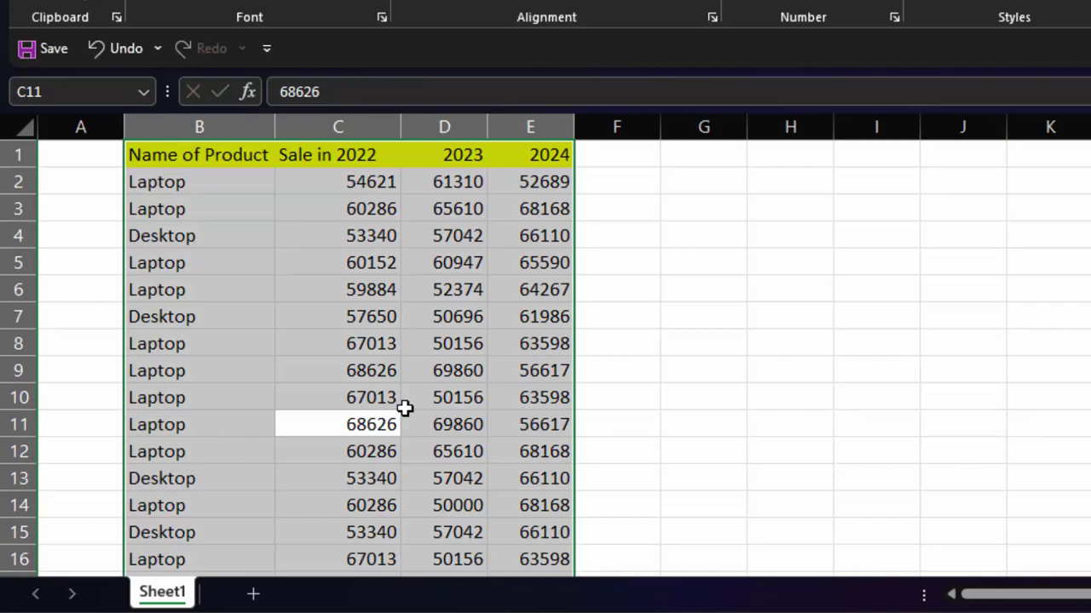
key("h")
key("b")
key("a")
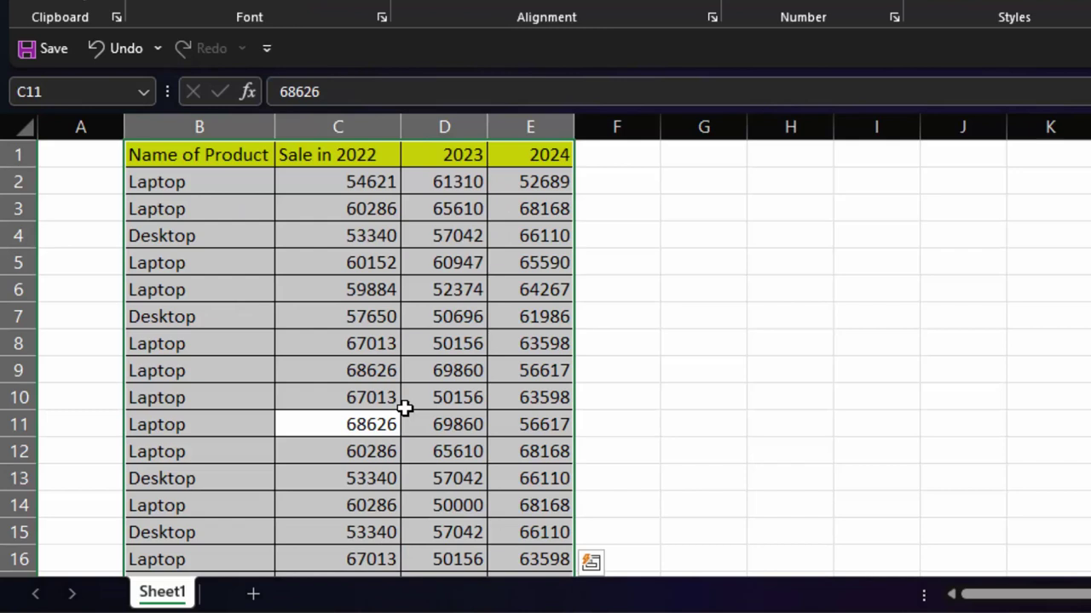
AutoFit columns B to E to their contents.
key("alt")
key("h")
key("o")
key("i")
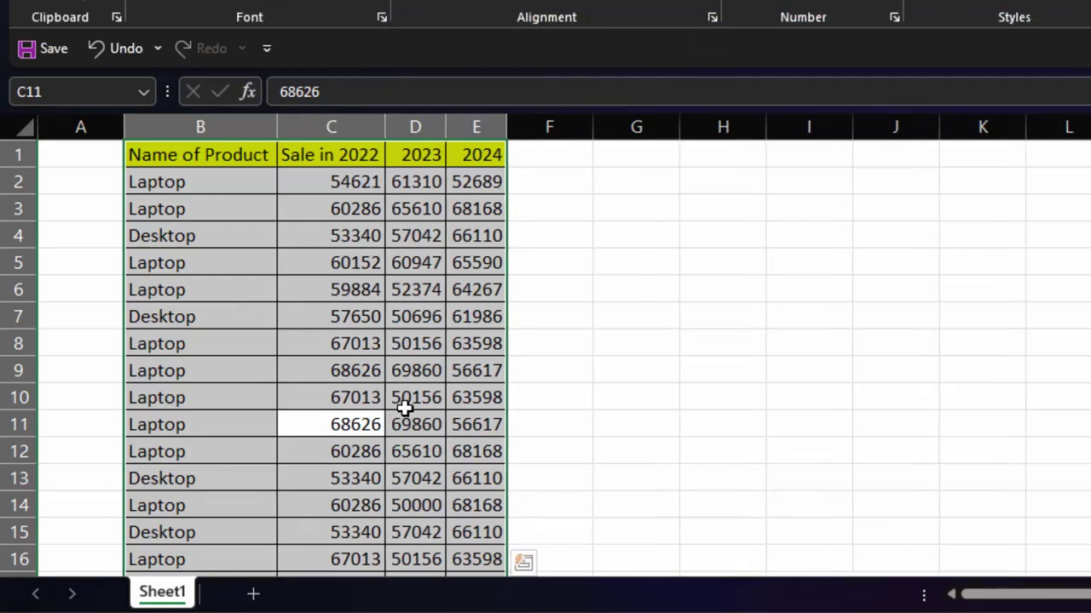
Start a =C2+D2+E2+ addition in F2 from the first Laptop row's sales, then backspace it.
left_click(583, 425)
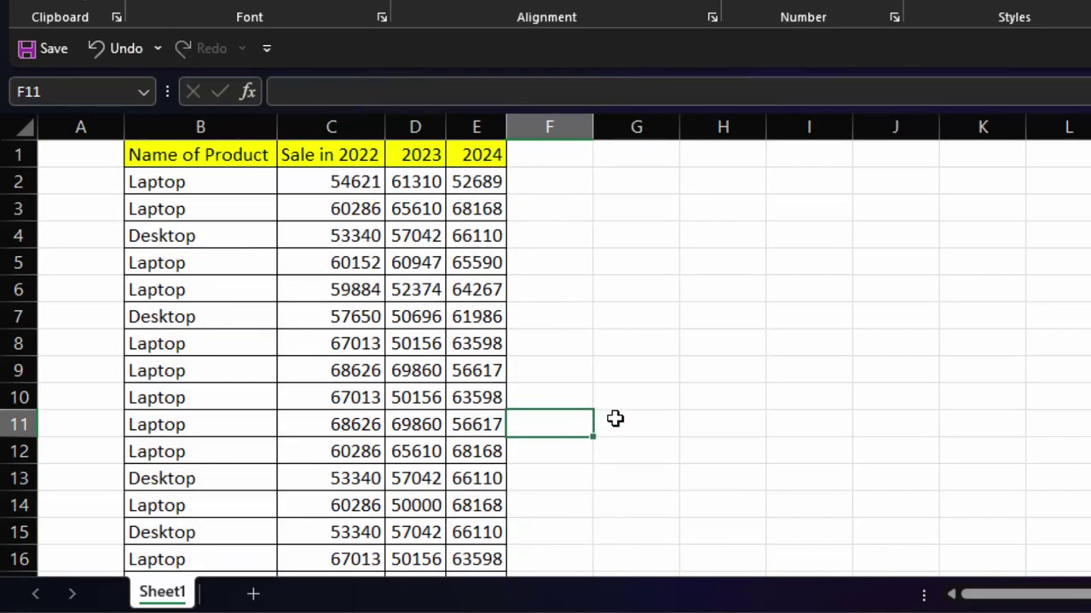
left_click_drag(323, 188, 453, 183)
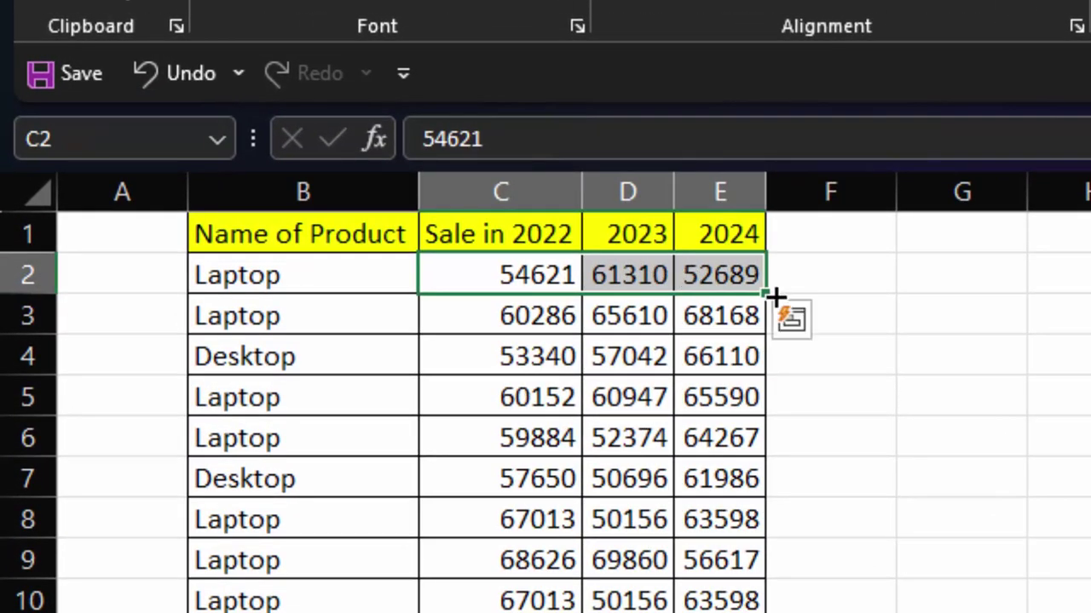
left_click(828, 283)
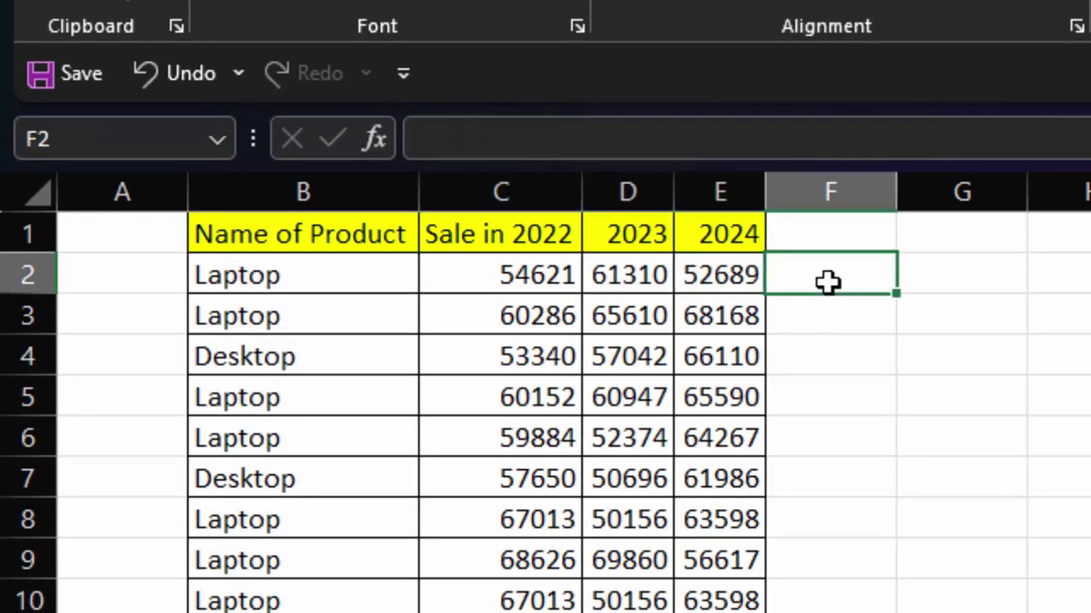
type("=")
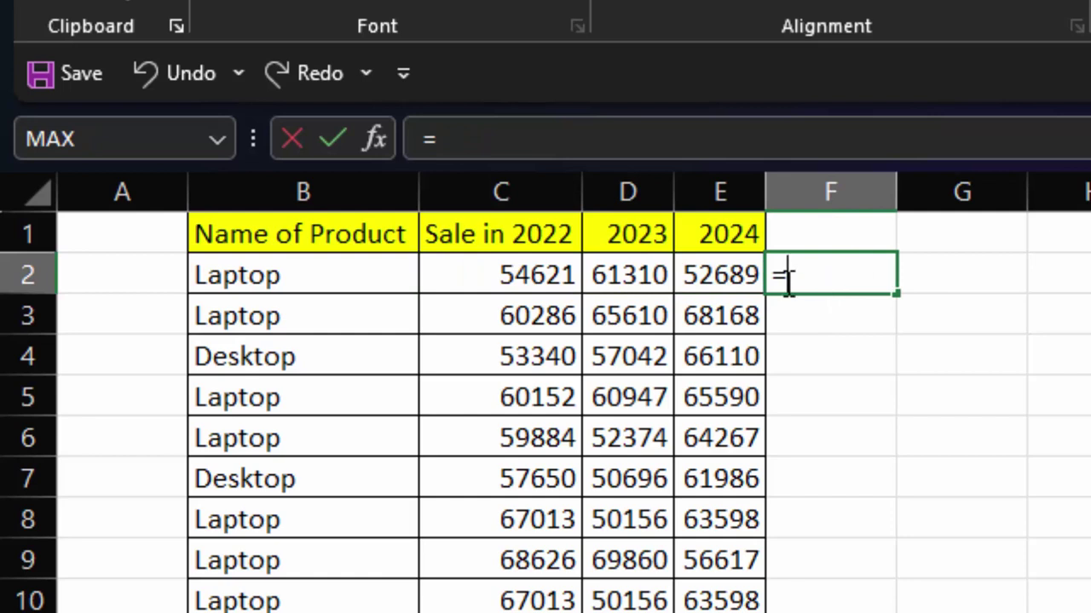
left_click(528, 280)
type("+")
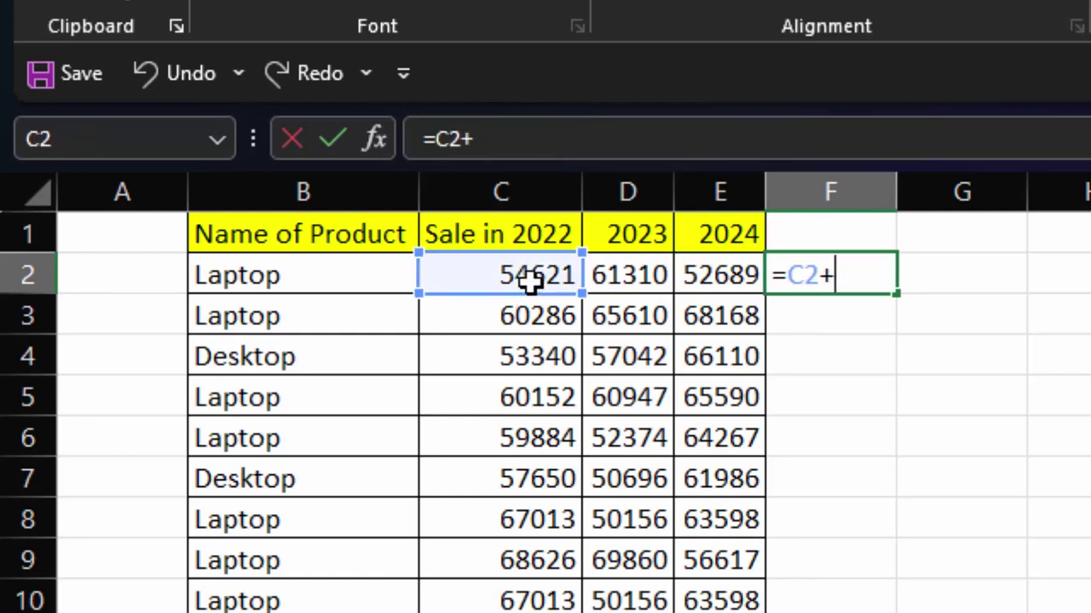
left_click(649, 280)
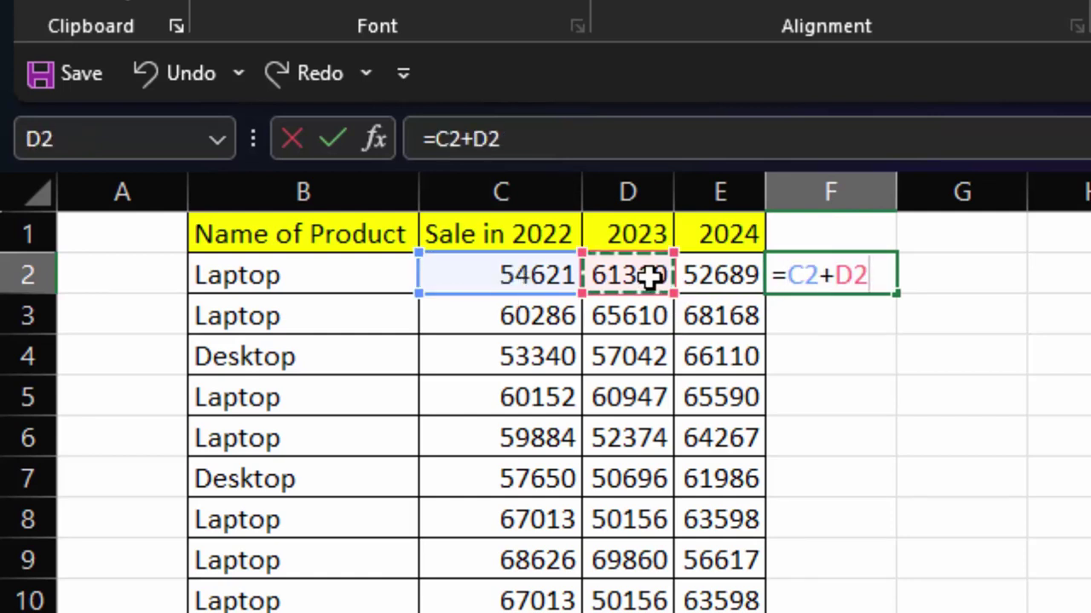
type("+")
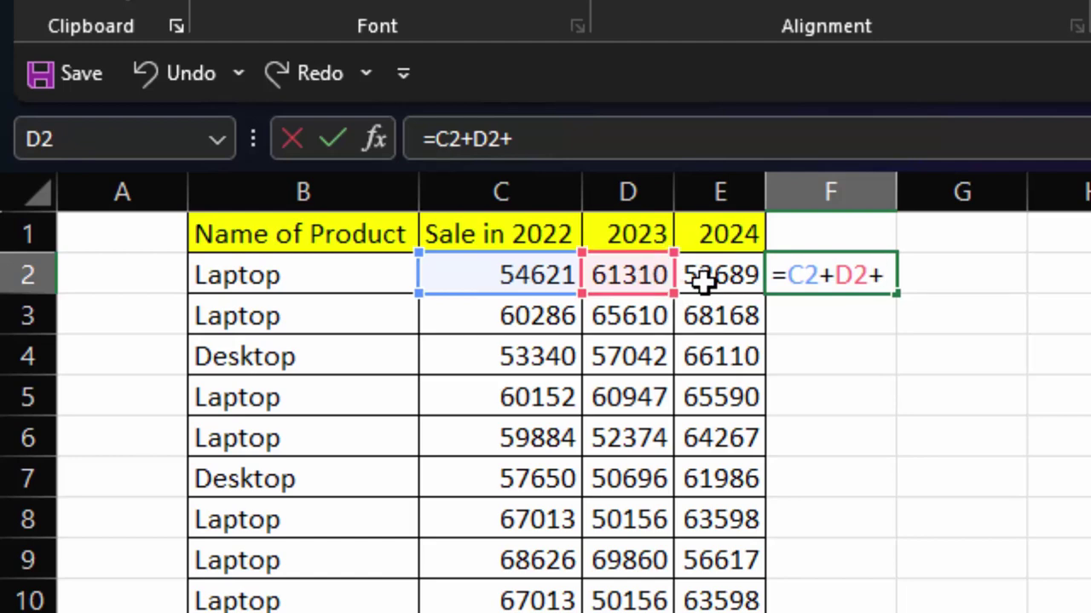
left_click(702, 282)
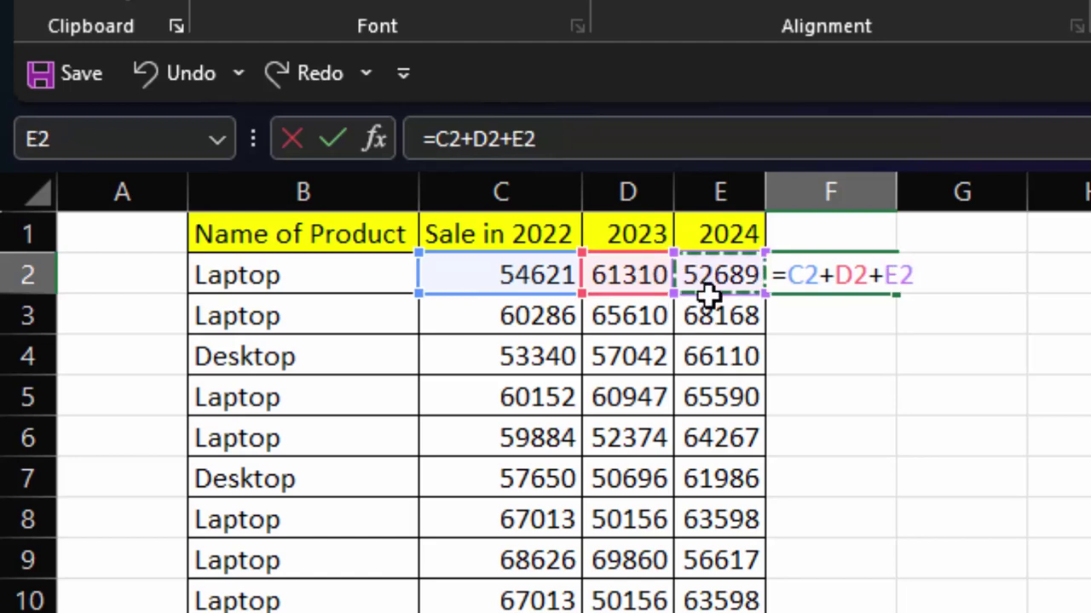
type("+")
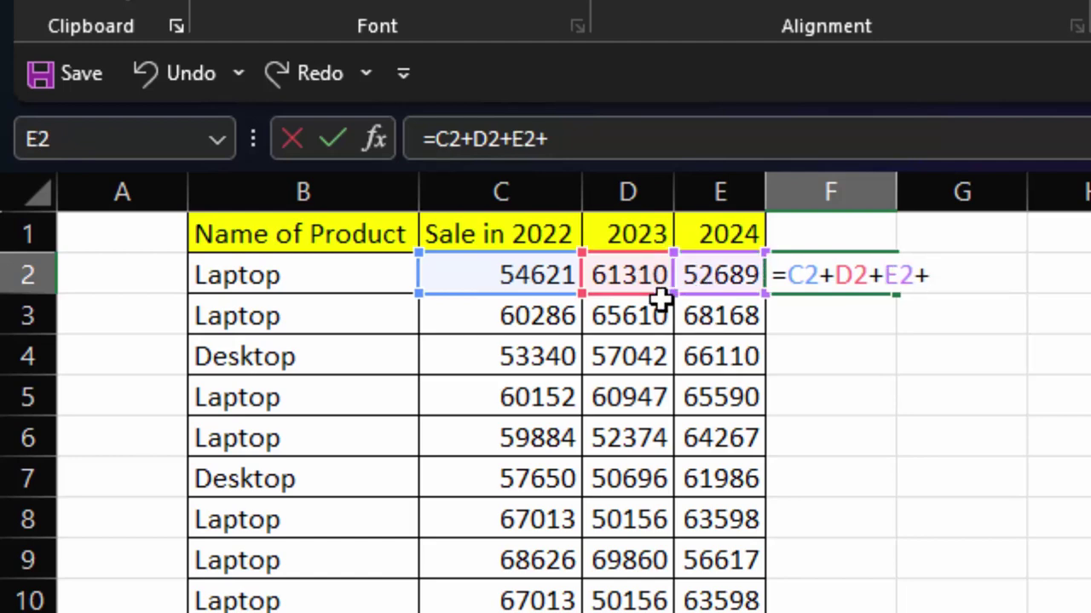
key("BackSpace")
key("BackSpace")
key("BackSpace")
key("BackSpace")
key("BackSpace")
key("BackSpace")
key("BackSpace")
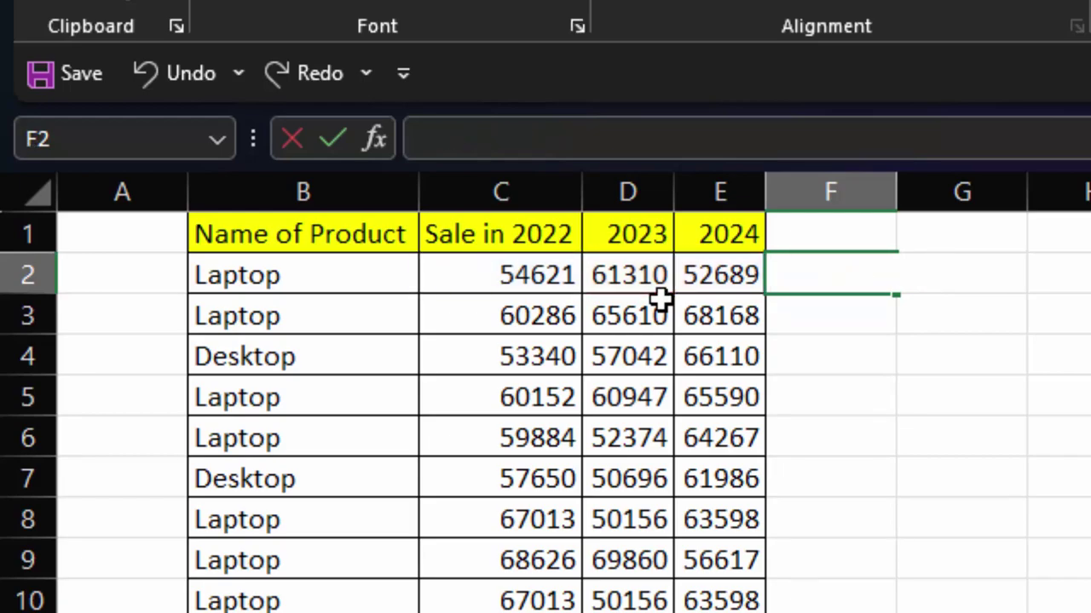
Multi-select the 2022–2024 sales of Laptop rows 2, 3, 5, 6, 8–12, 14, 16 and 17.
left_click(878, 424)
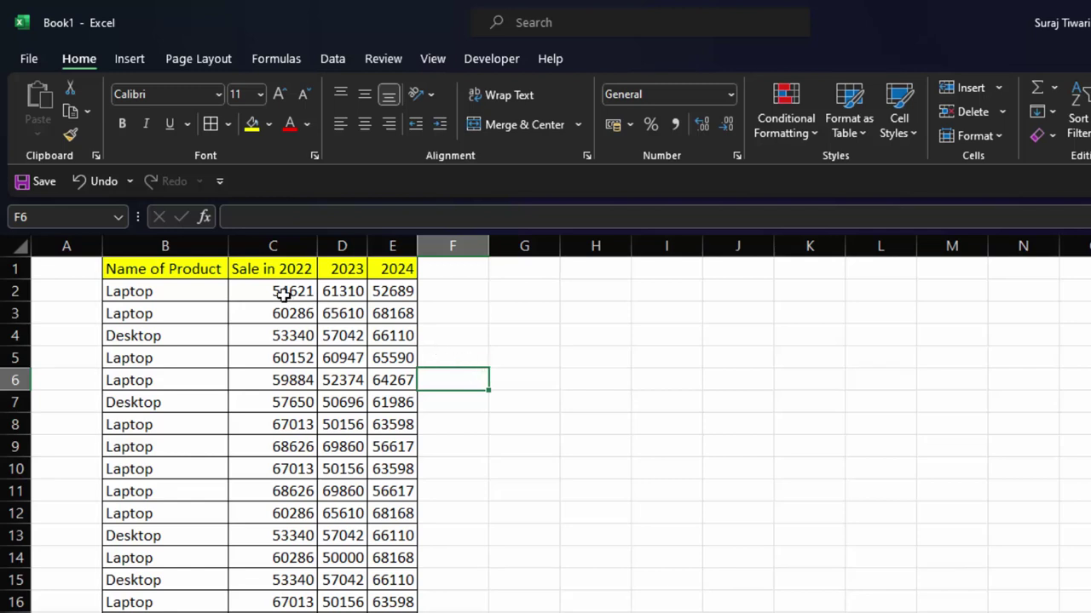
left_click_drag(278, 292, 388, 290)
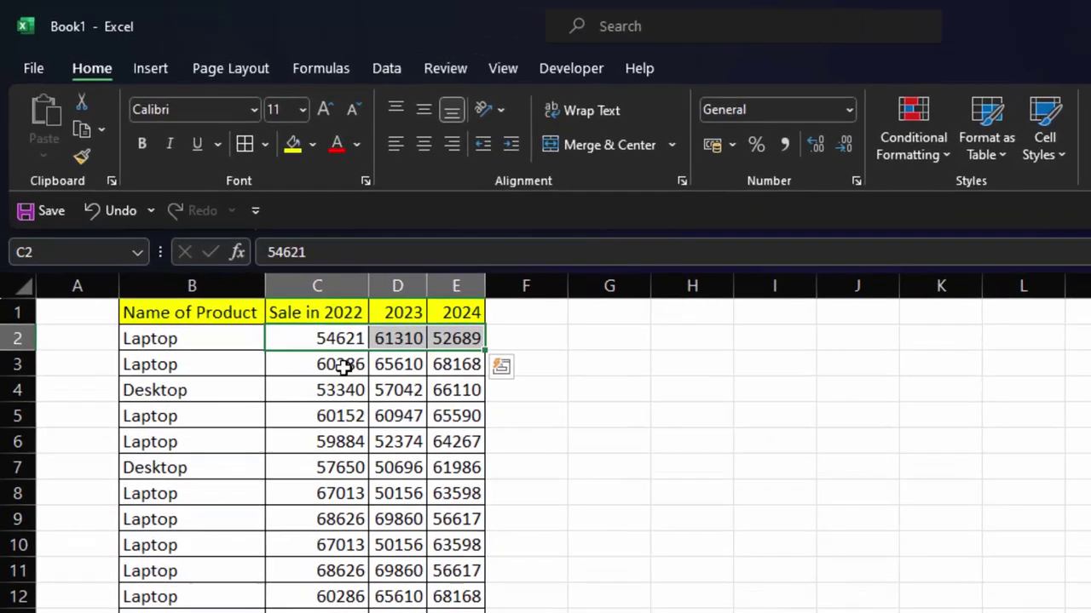
left_click_drag(303, 313, 392, 314)
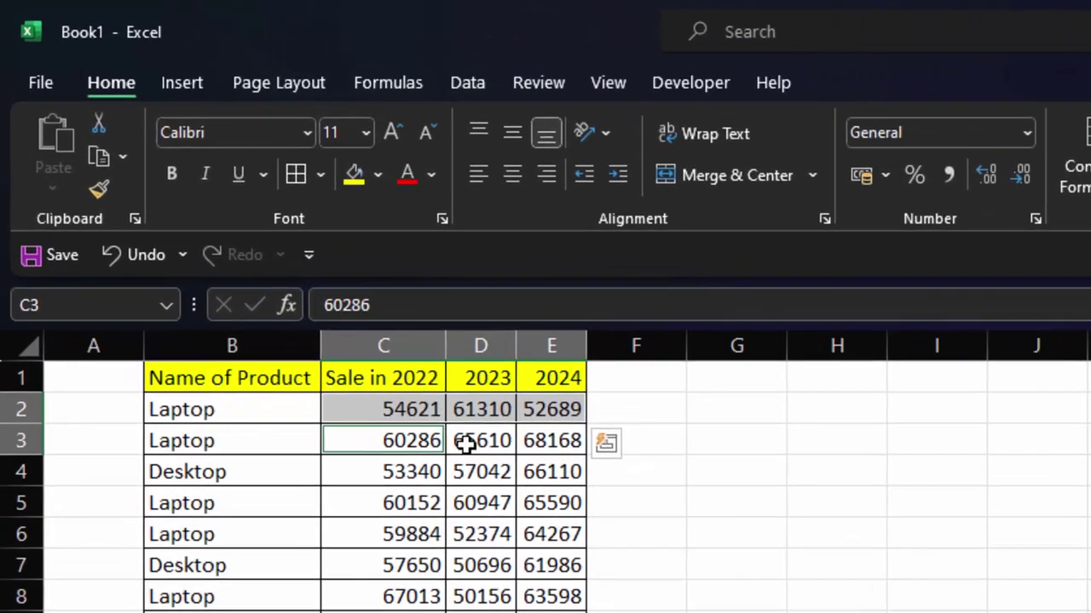
left_click_drag(418, 532, 583, 532)
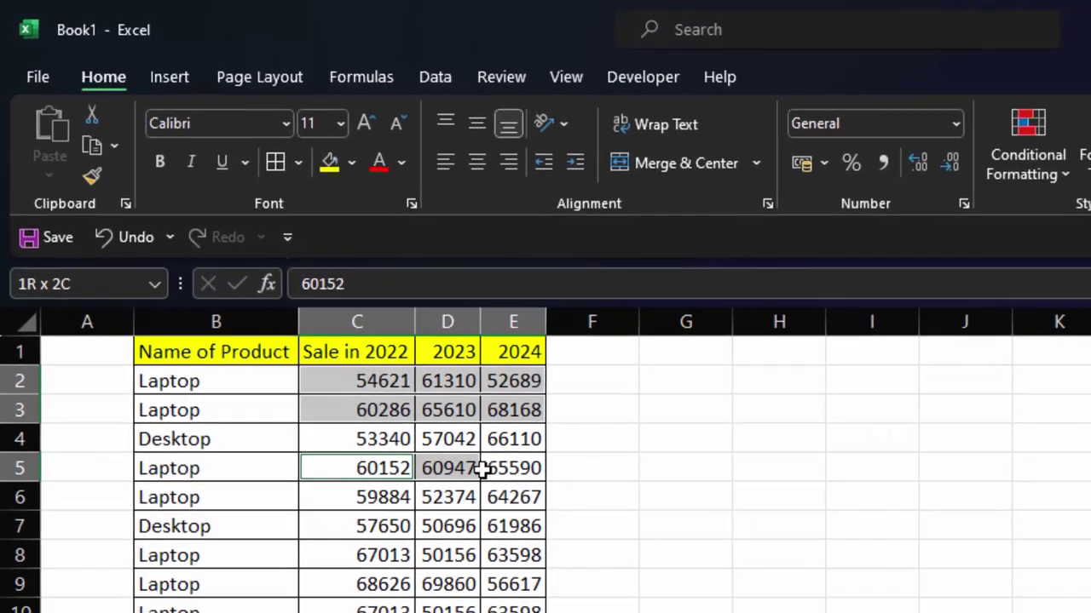
left_click(452, 565, "ctrl")
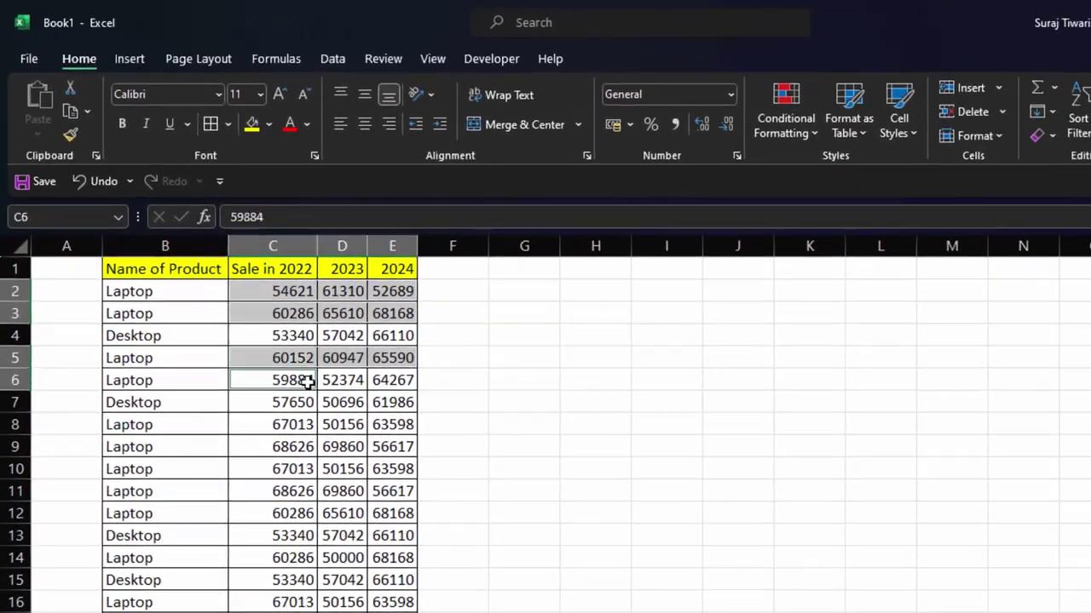
left_click_drag(307, 381, 390, 380)
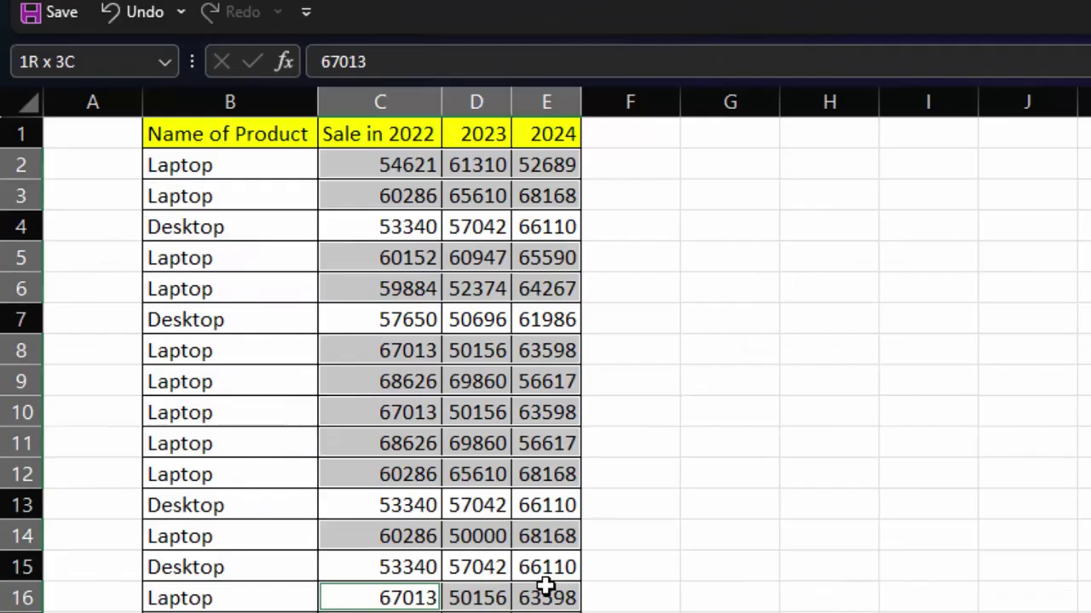
left_click_drag(548, 585, 531, 589)
scroll(492, 535, "down", 1)
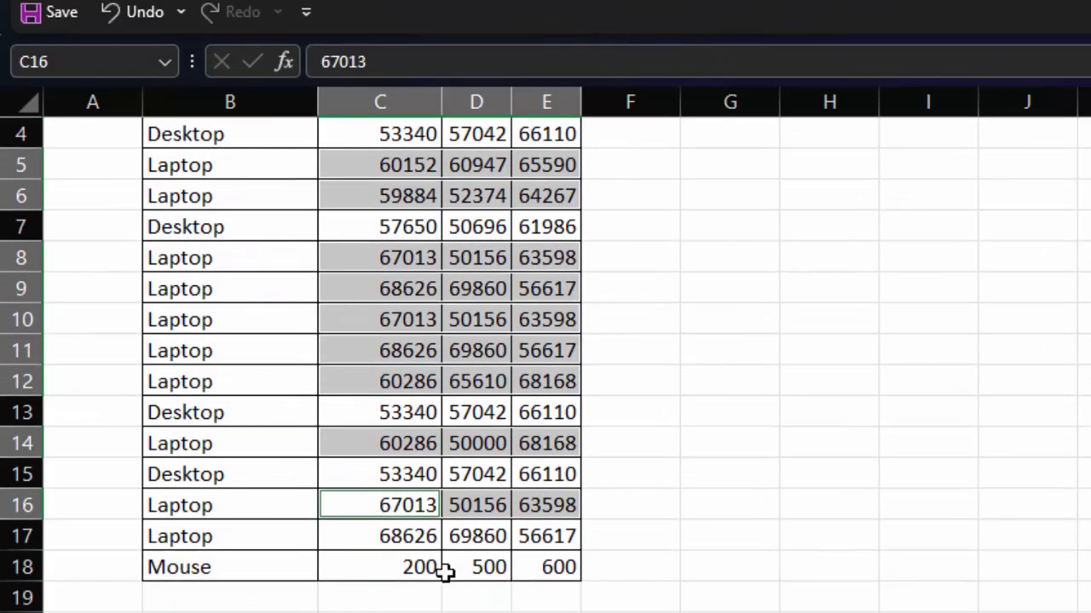
left_click_drag(385, 537, 550, 537)
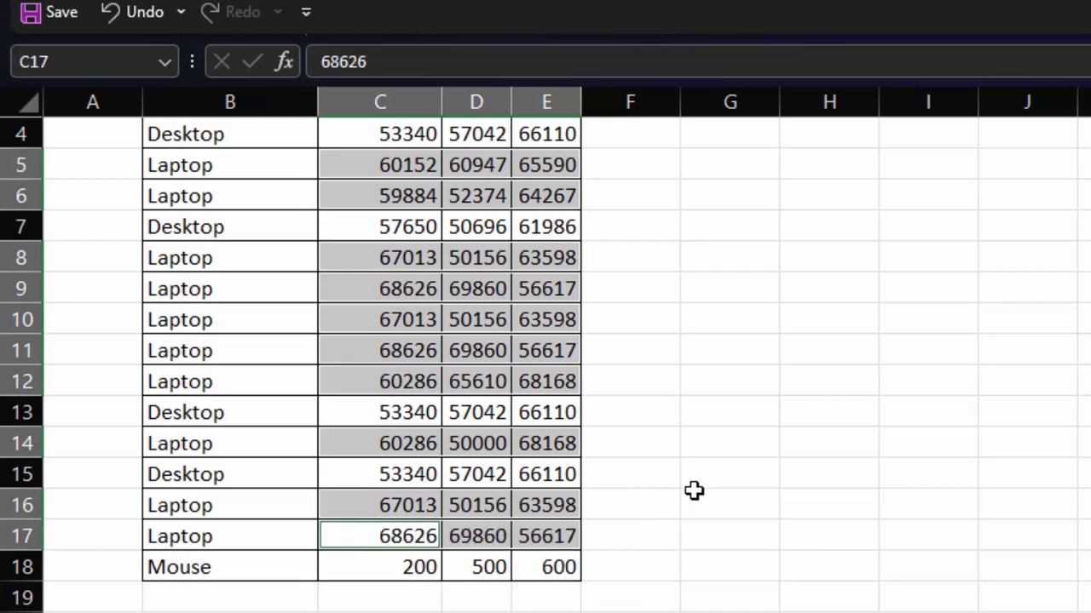
scroll(697, 477, "up", 1)
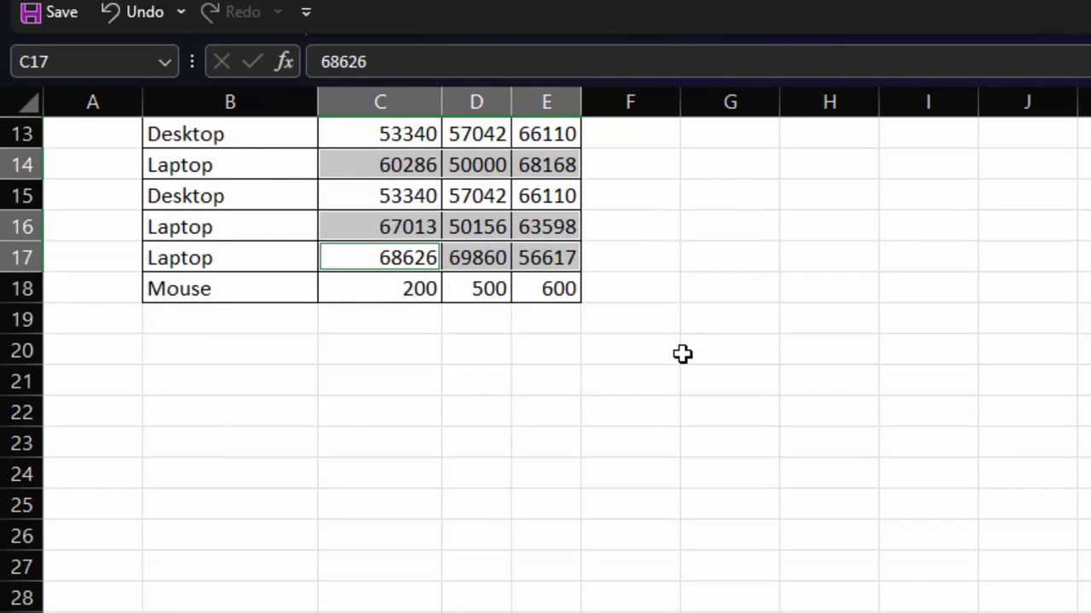
scroll(685, 341, "down", 4)
scroll(538, 375, "up", 2)
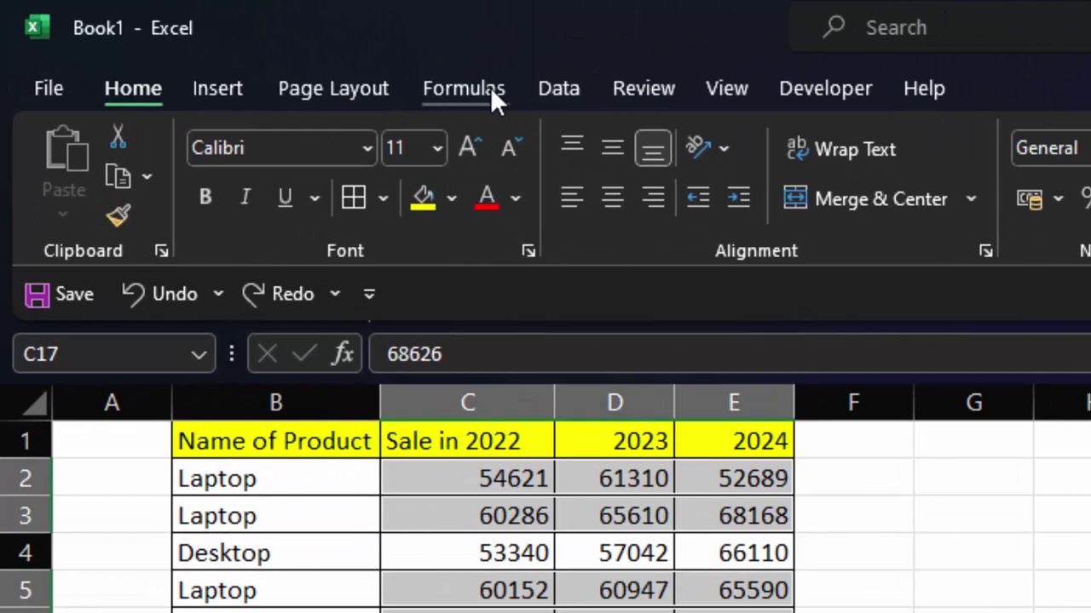
Define the name Laptop for the selected sales cells with scope Sheet1.
left_click(483, 89)
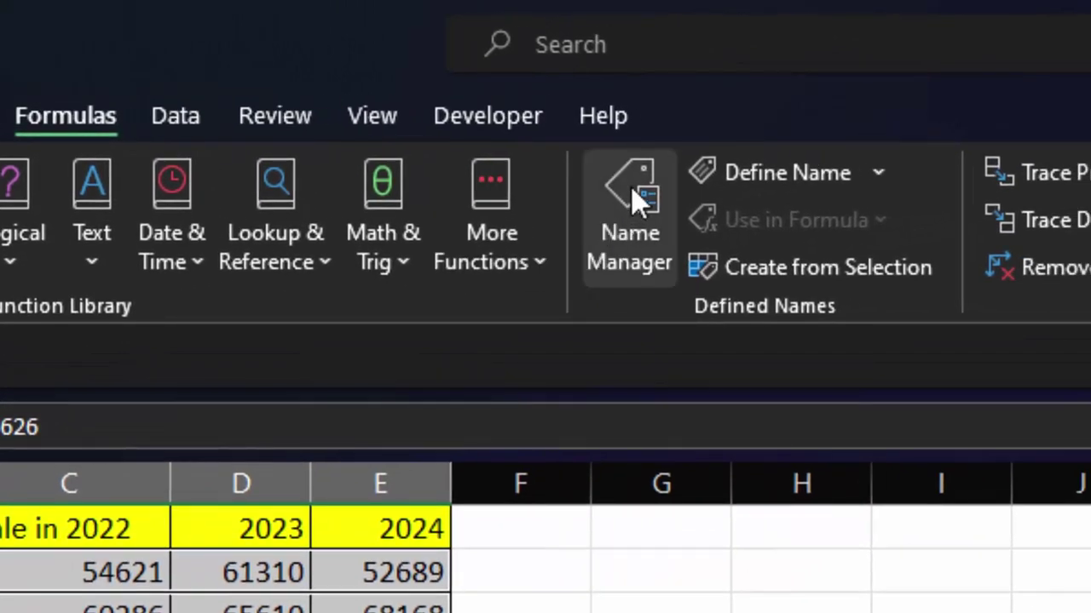
left_click(811, 174)
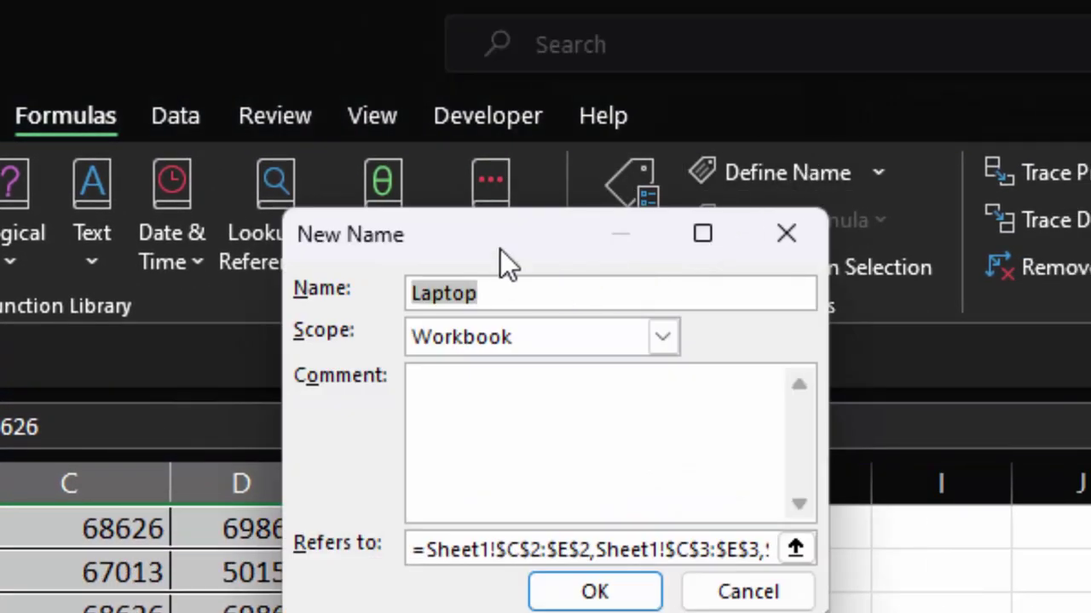
mouse_move(508, 260)
left_mouse_down()
mouse_move(643, 73)
mouse_move(629, 59)
left_mouse_up()
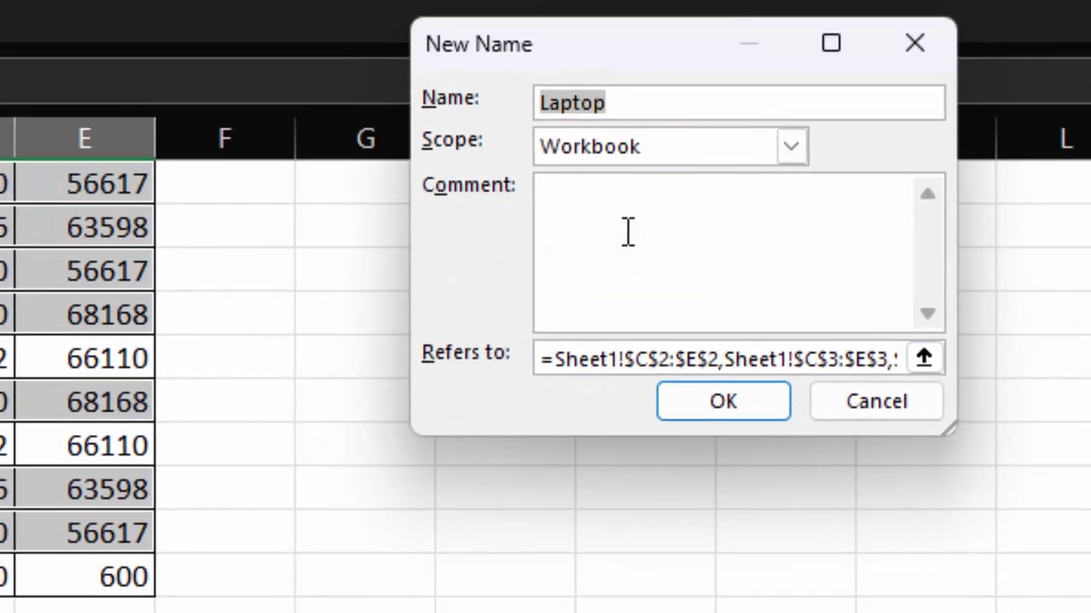
left_click(784, 153)
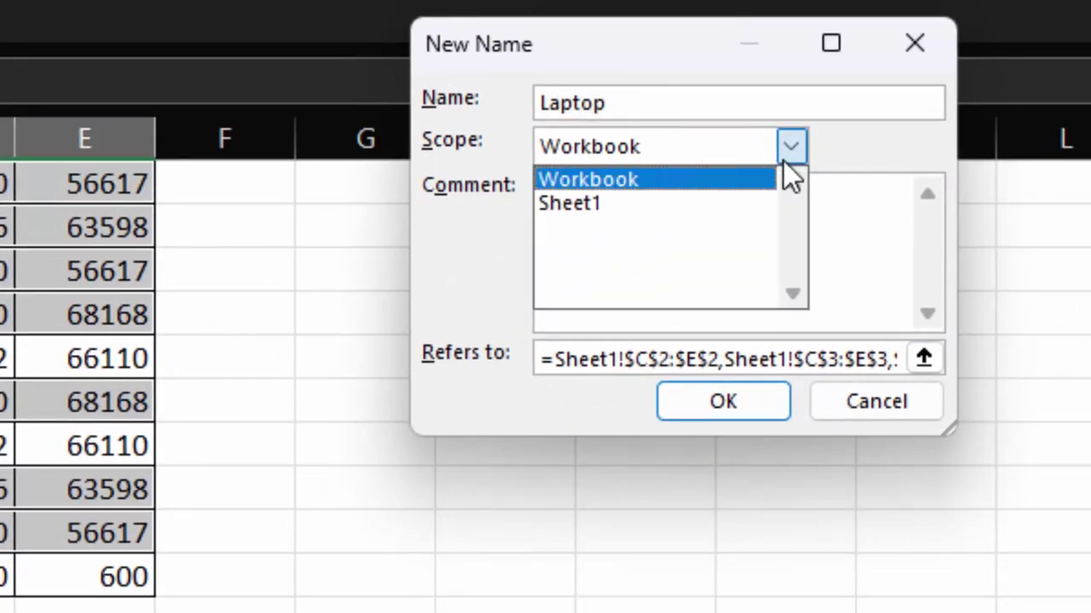
left_click(733, 204)
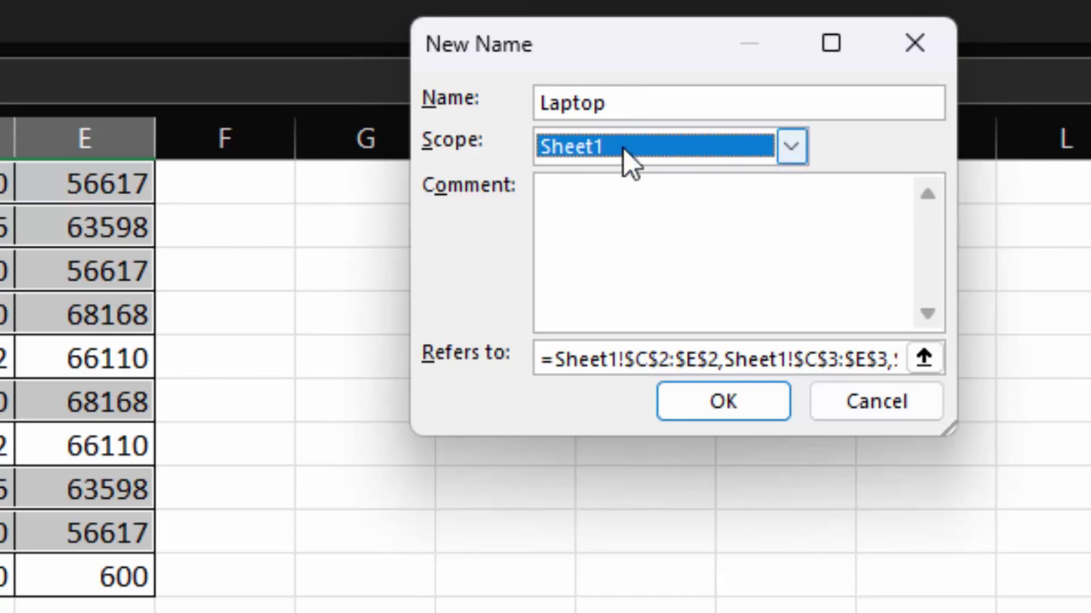
left_click(708, 405)
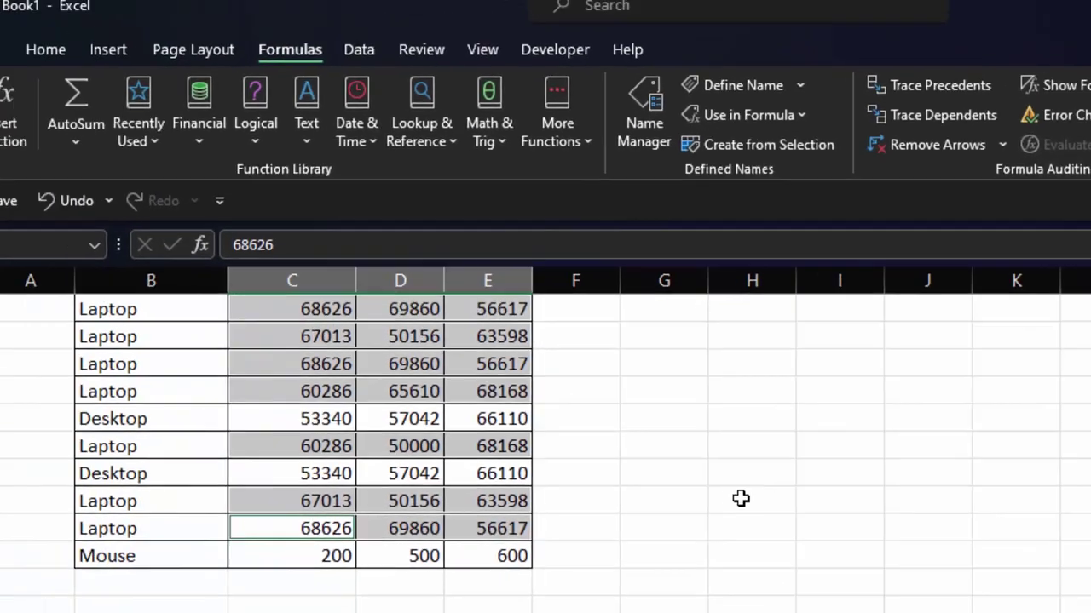
Enter =SUM(Laptop) in G2, totalling all Laptop sales as 2226026.
scroll(726, 531, "up", 3)
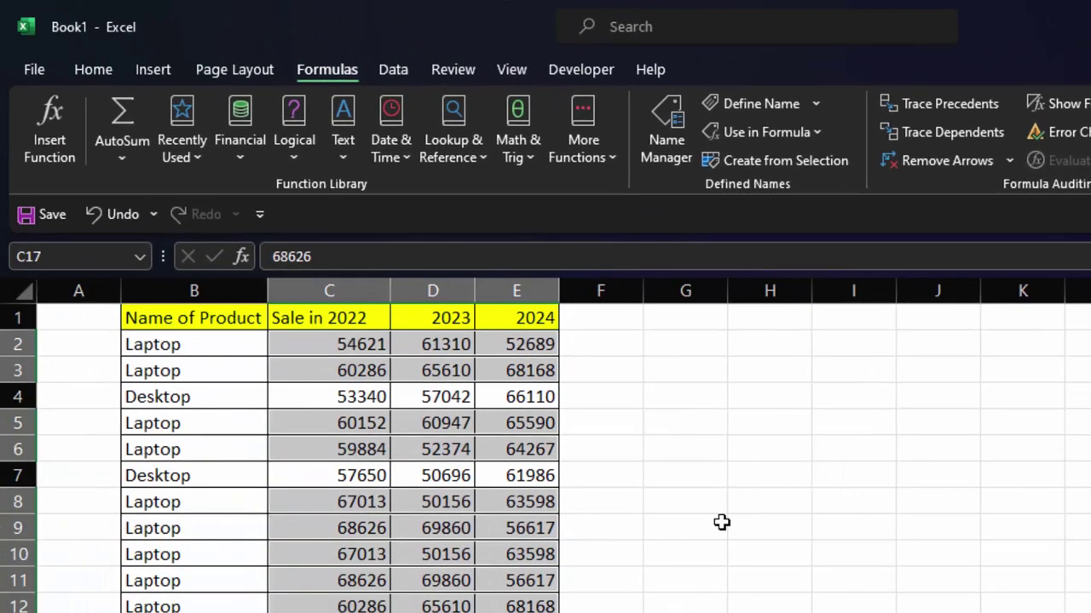
left_click(677, 346)
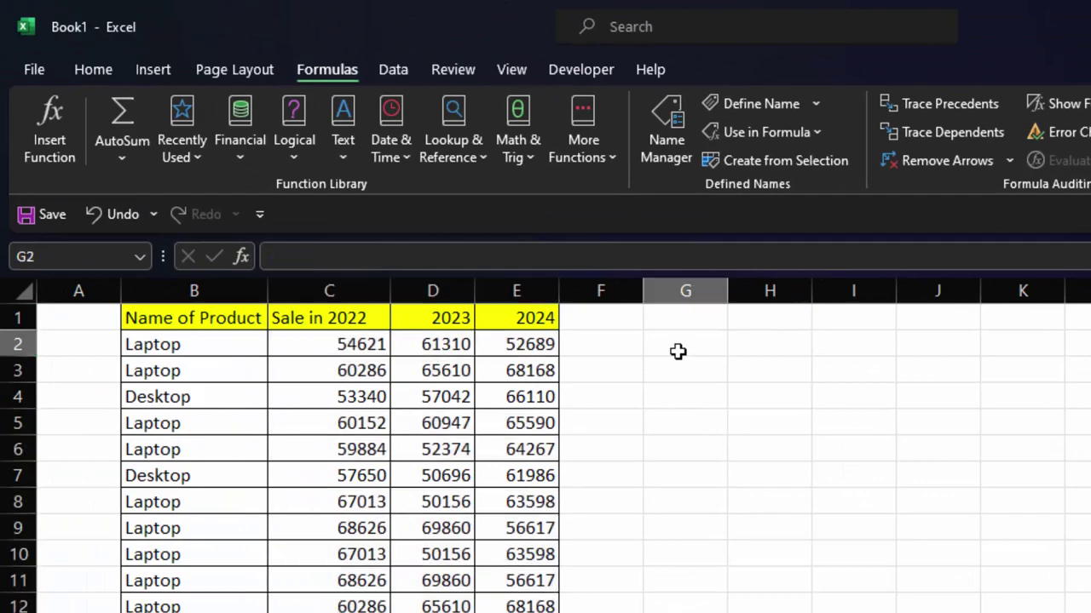
type("=s")
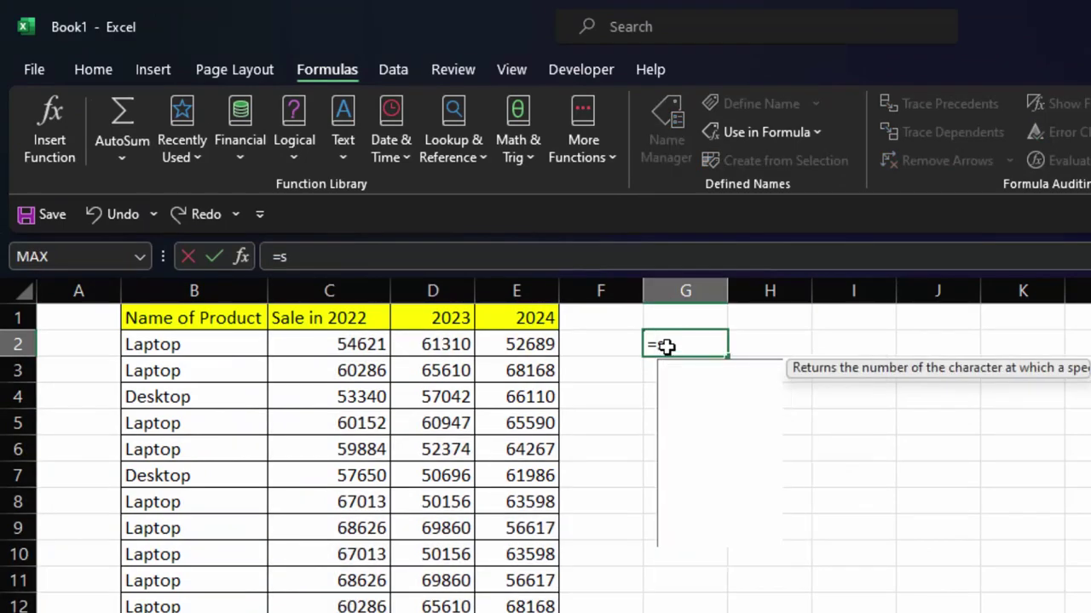
type("um")
key("Tab")
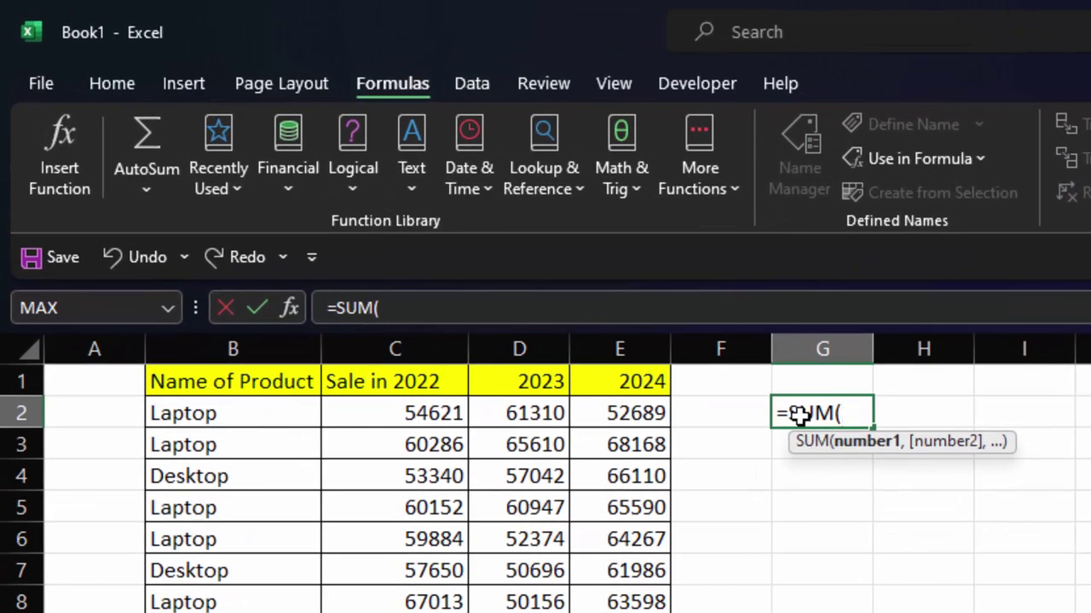
type("lap")
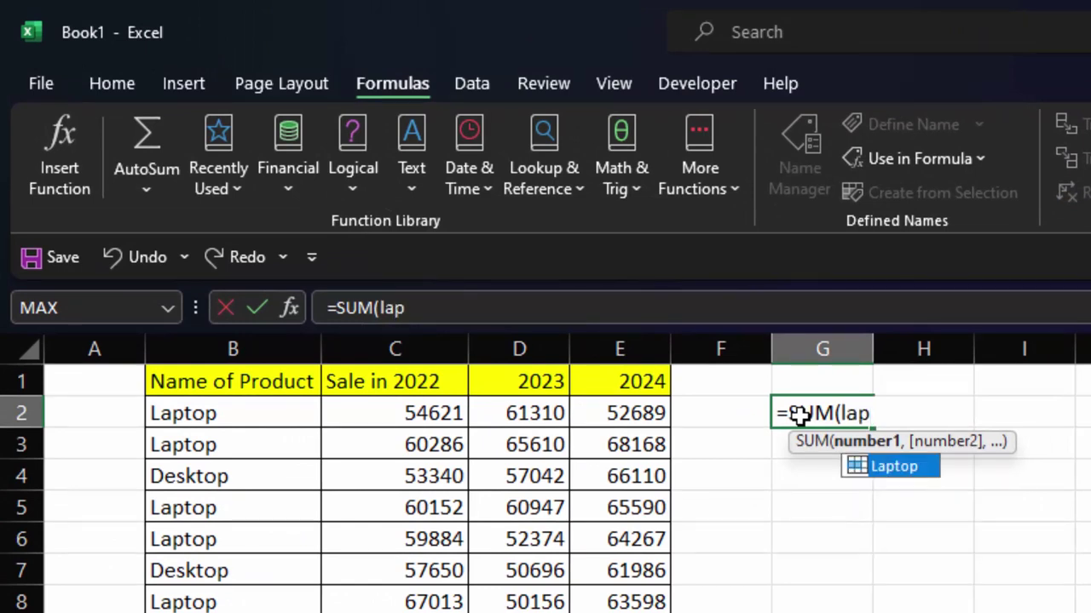
key("Tab")
type(")")
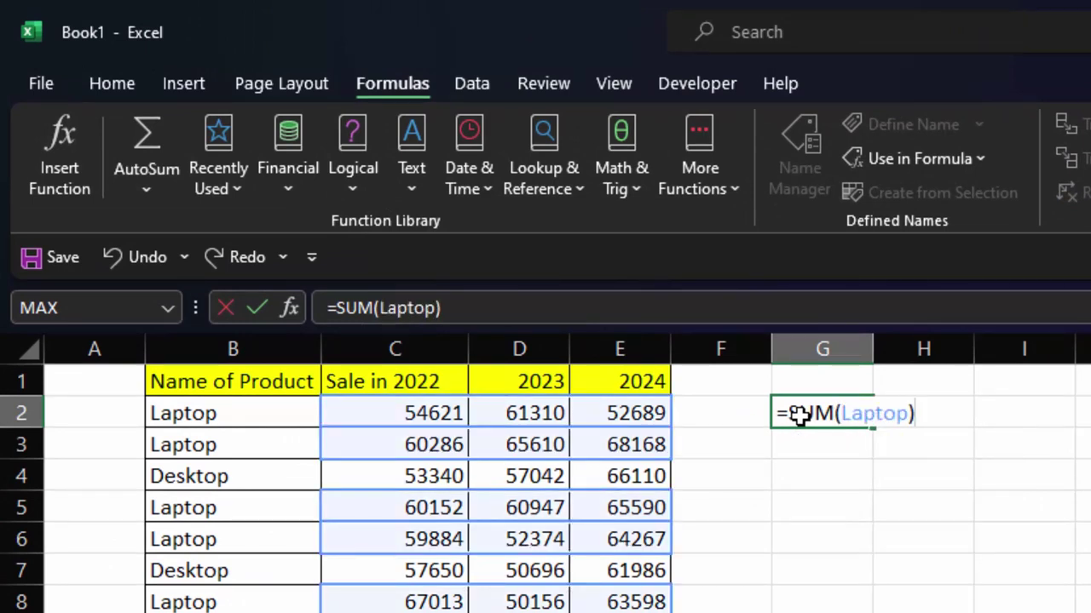
key("Return")
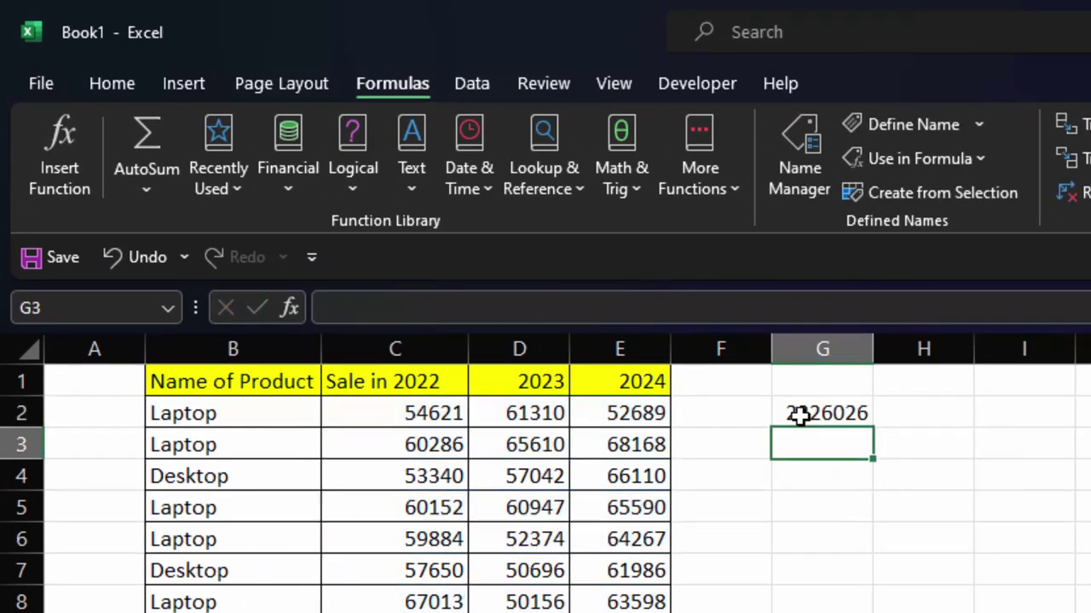
left_click(835, 474)
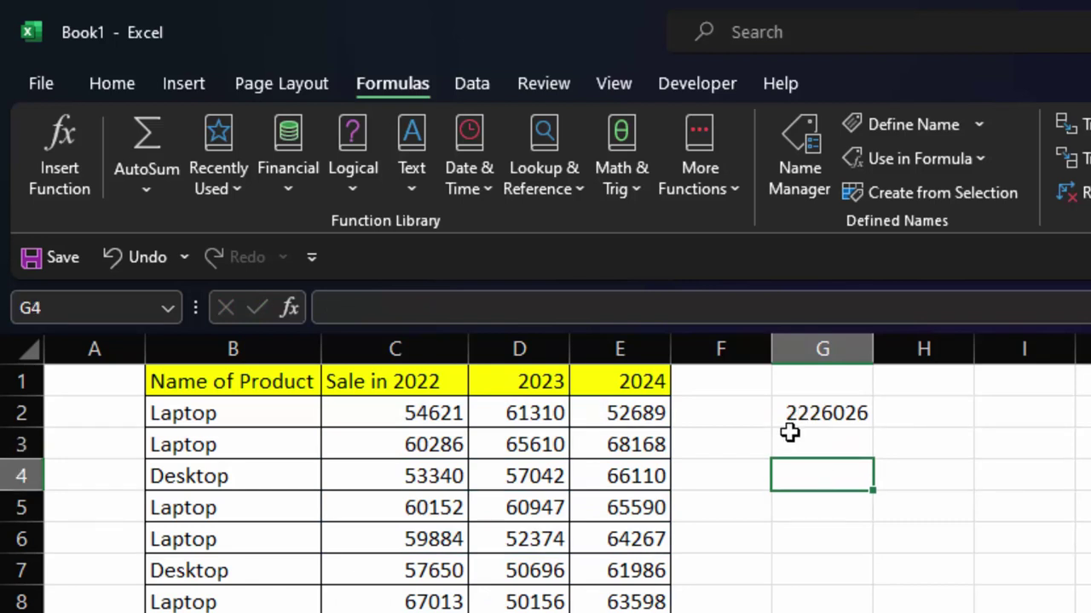
left_click(820, 401)
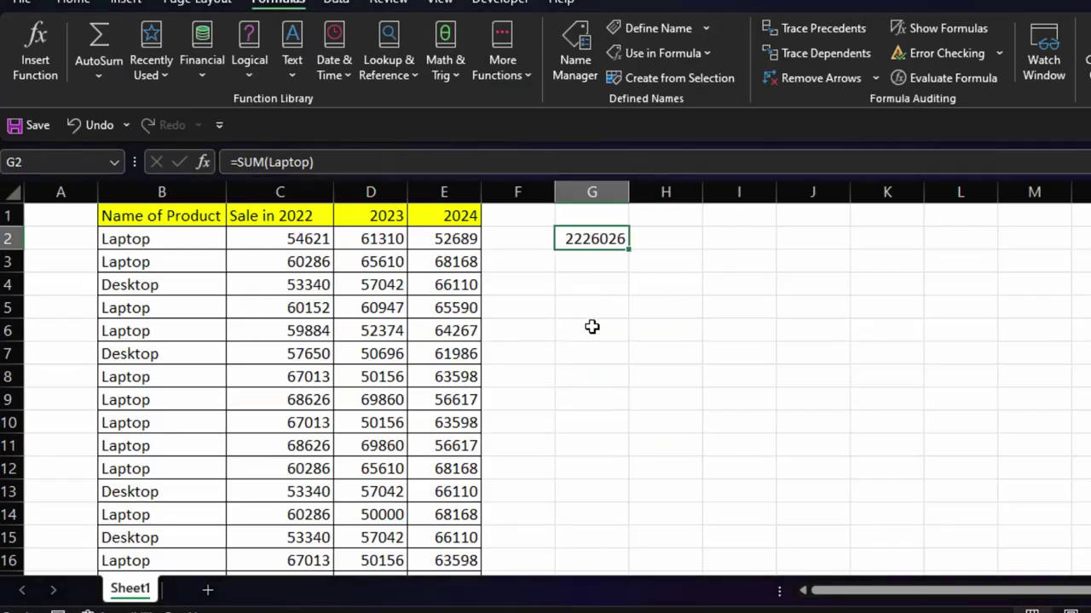
scroll(545, 379, "up", 2)
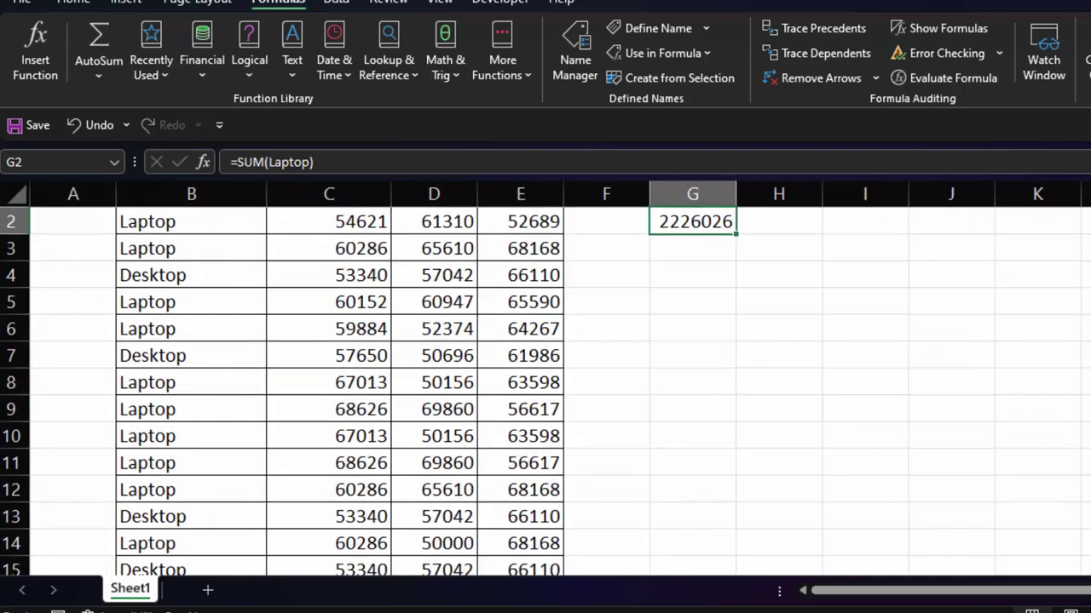
scroll(628, 441, "up", 1)
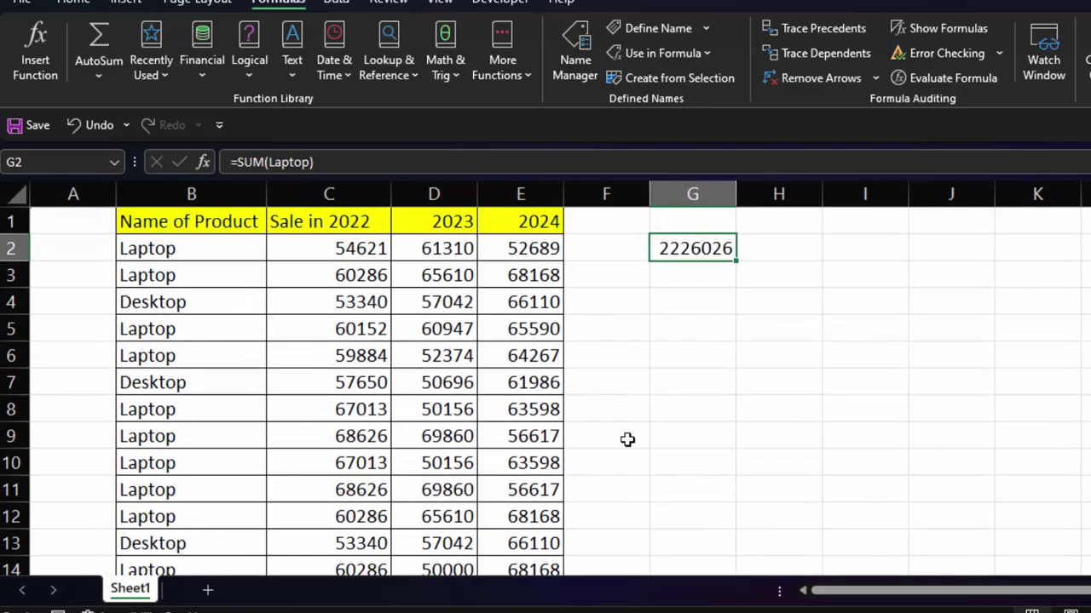